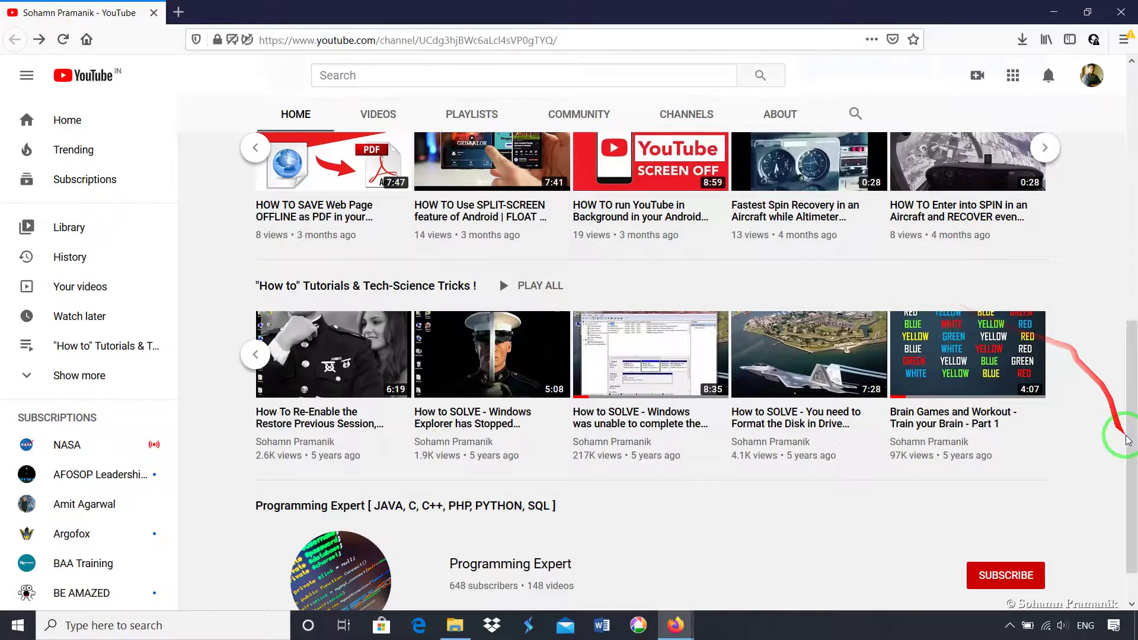
pyautogui.moveTo(1131, 481); pyautogui.dragTo(1132, 424)
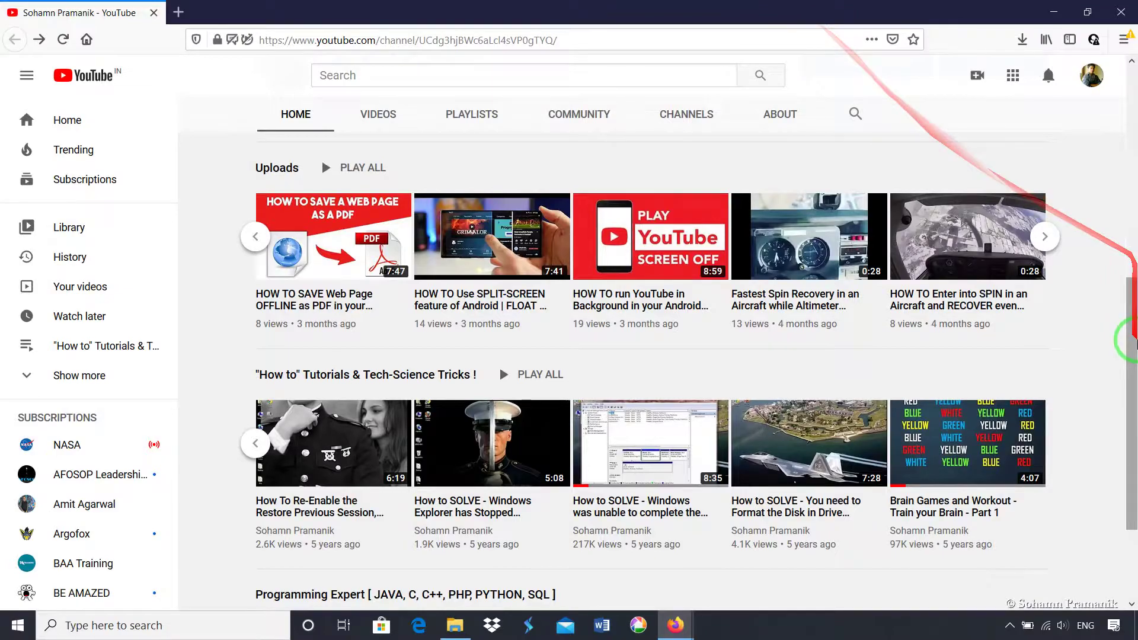
pyautogui.moveTo(1132, 364); pyautogui.dragTo(1133, 340)
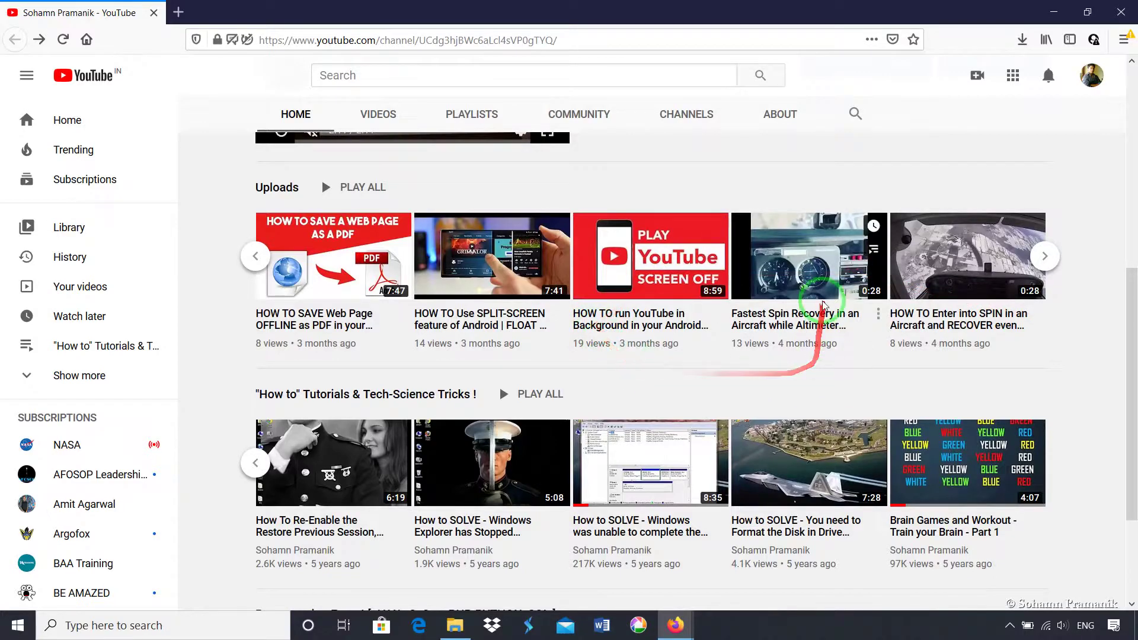
pyautogui.rightClick(870, 630)
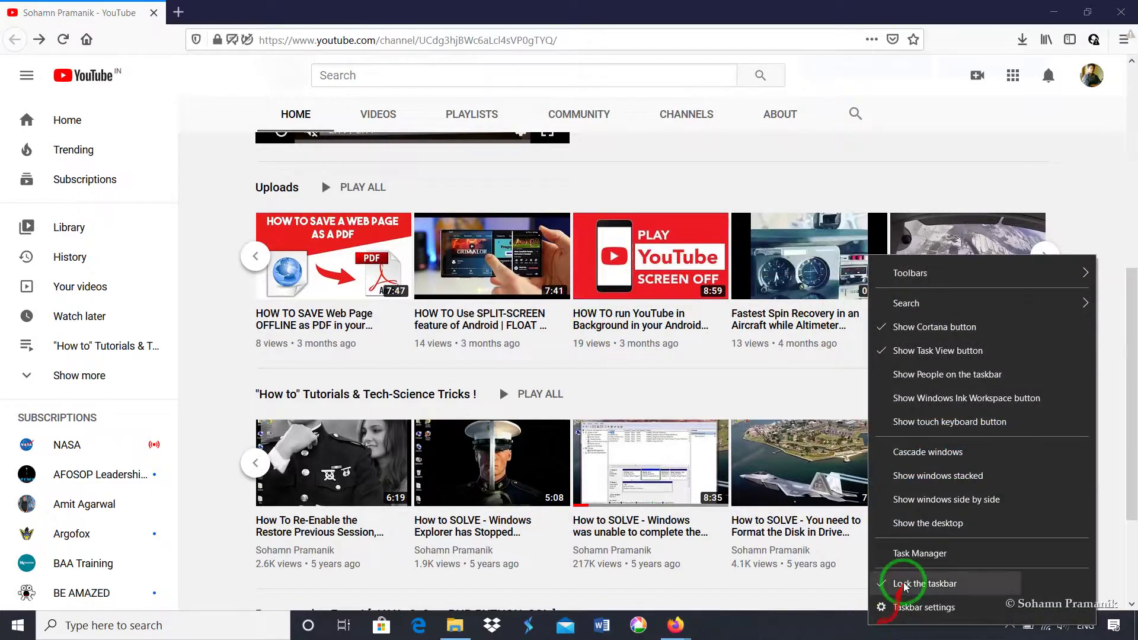
pyautogui.click(879, 586)
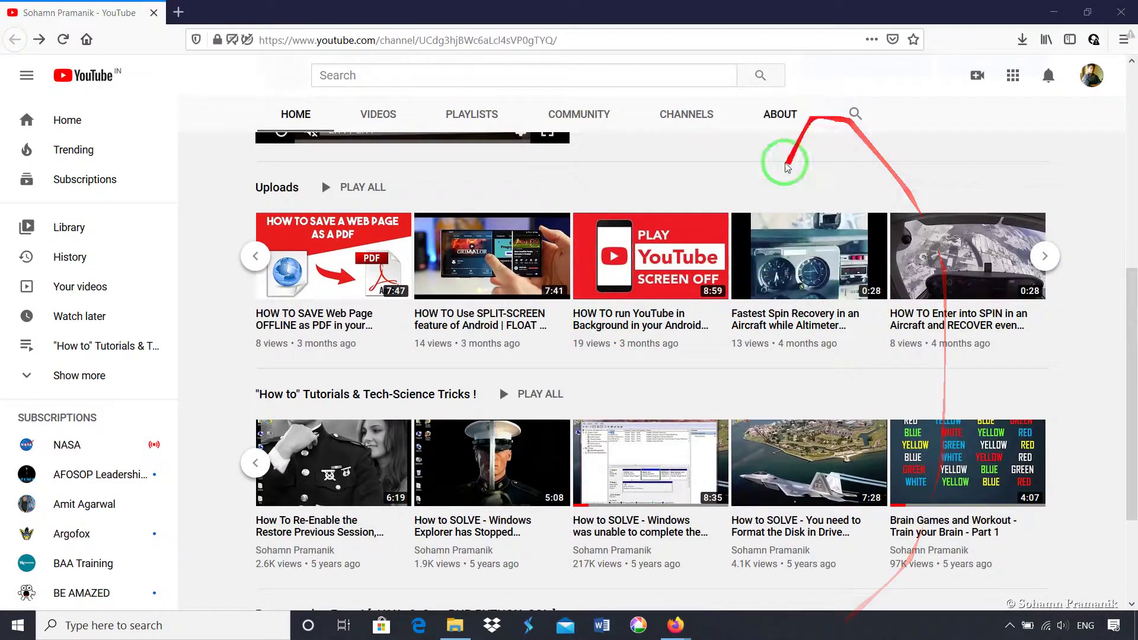
pyautogui.moveTo(1131, 331)
pyautogui.mouseDown()
pyautogui.moveTo(1127, 361)
pyautogui.moveTo(1133, 329)
pyautogui.mouseUp()
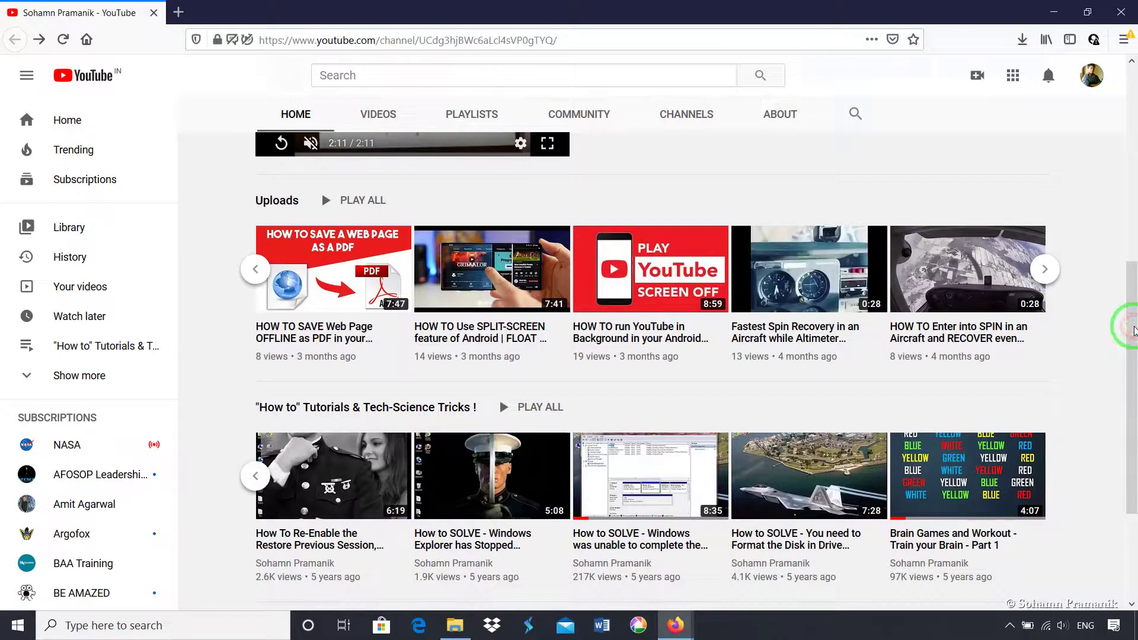
pyautogui.moveTo(1132, 381); pyautogui.dragTo(1130, 471)
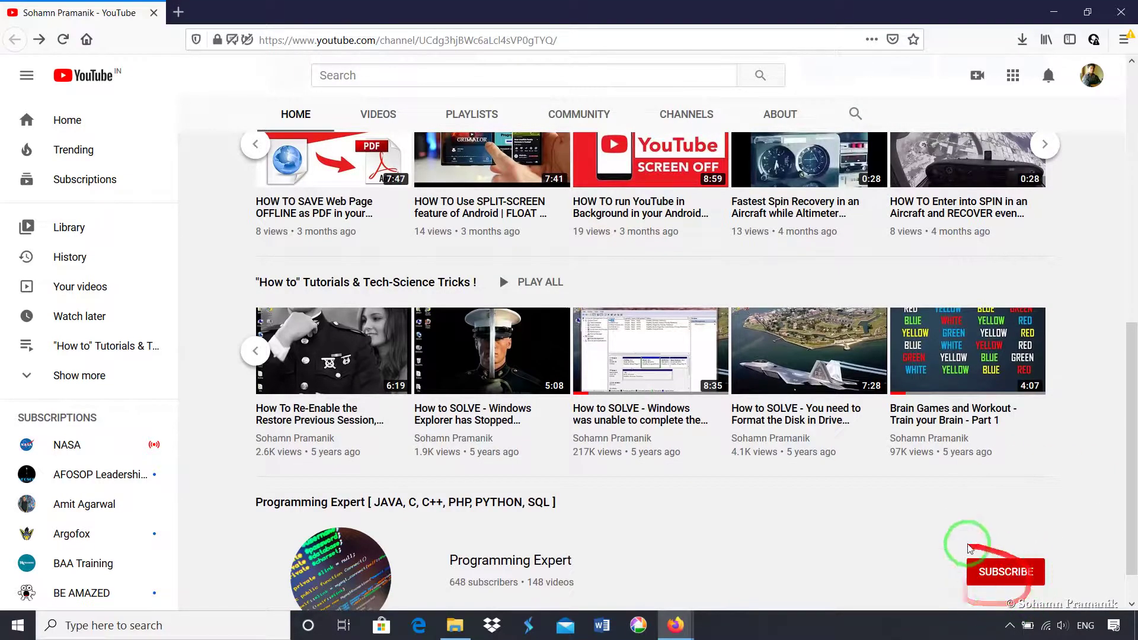
pyautogui.moveTo(1133, 536); pyautogui.dragTo(1130, 355)
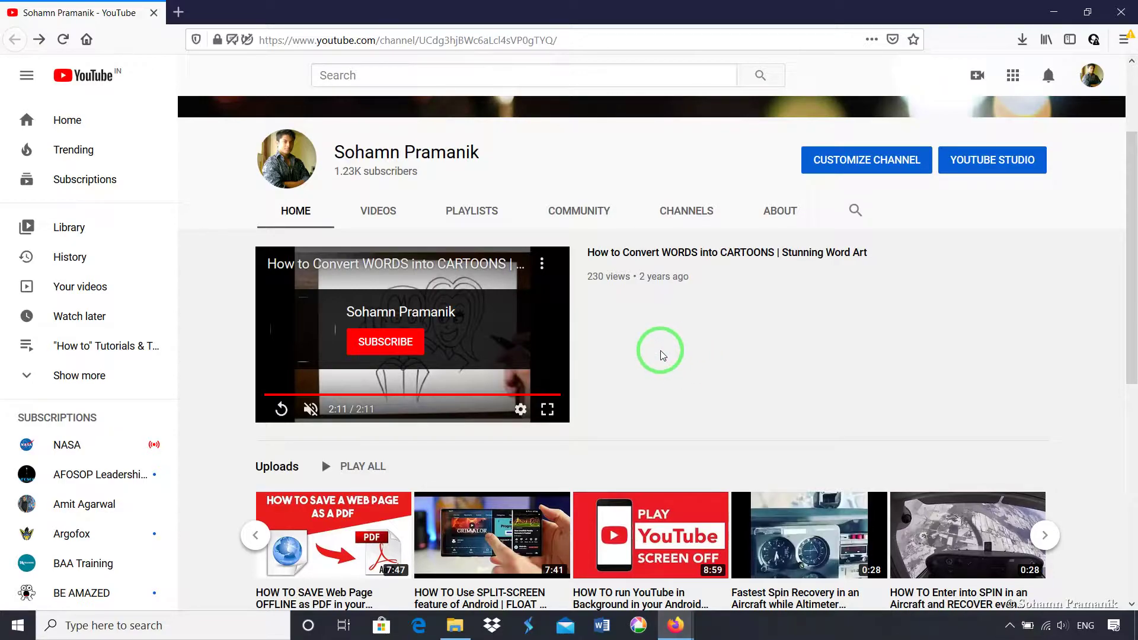
pyautogui.click(1132, 262)
pyautogui.moveTo(1132, 262)
pyautogui.mouseDown()
pyautogui.moveTo(1126, 218)
pyautogui.moveTo(1135, 263)
pyautogui.mouseUp()
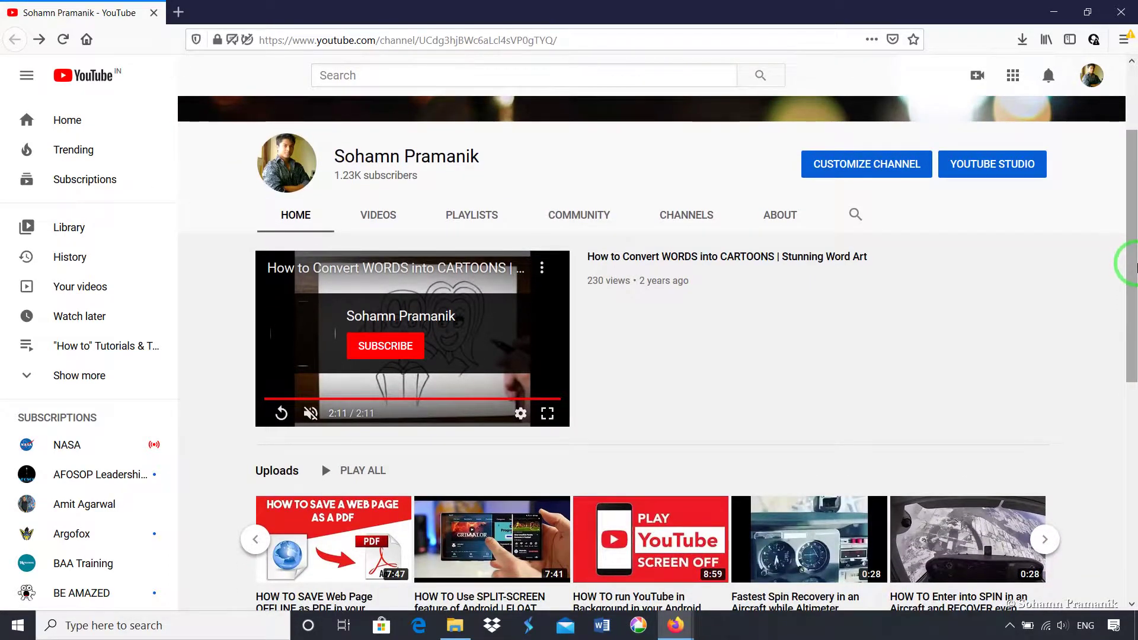
pyautogui.scroll(-1, 1129, 272)
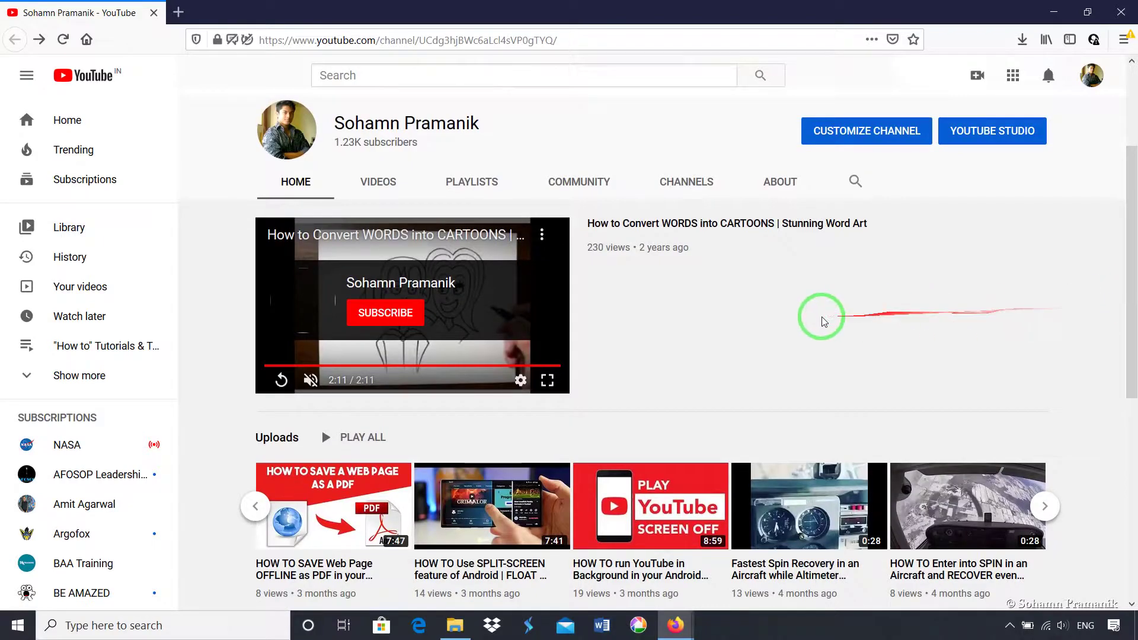
# Open about:config in a new browser tab and accept the risk warning to reach the advanced preferences.
pyautogui.moveTo(1125, 246); pyautogui.dragTo(317, 46)
pyautogui.click(179, 12)
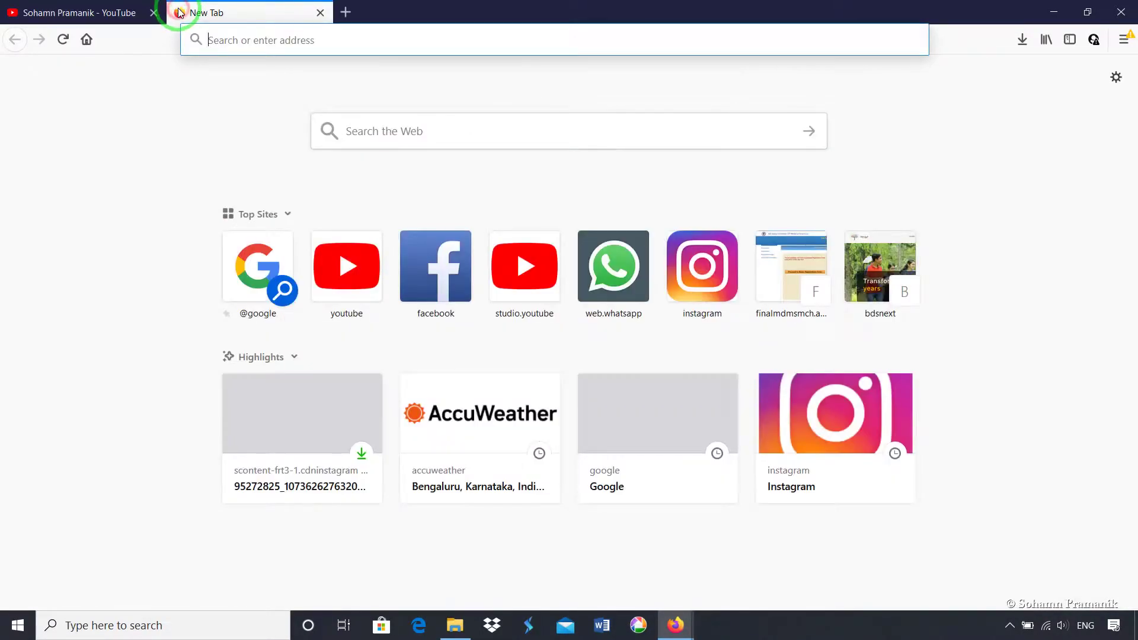
pyautogui.write('about:config')
pyautogui.press('Return')
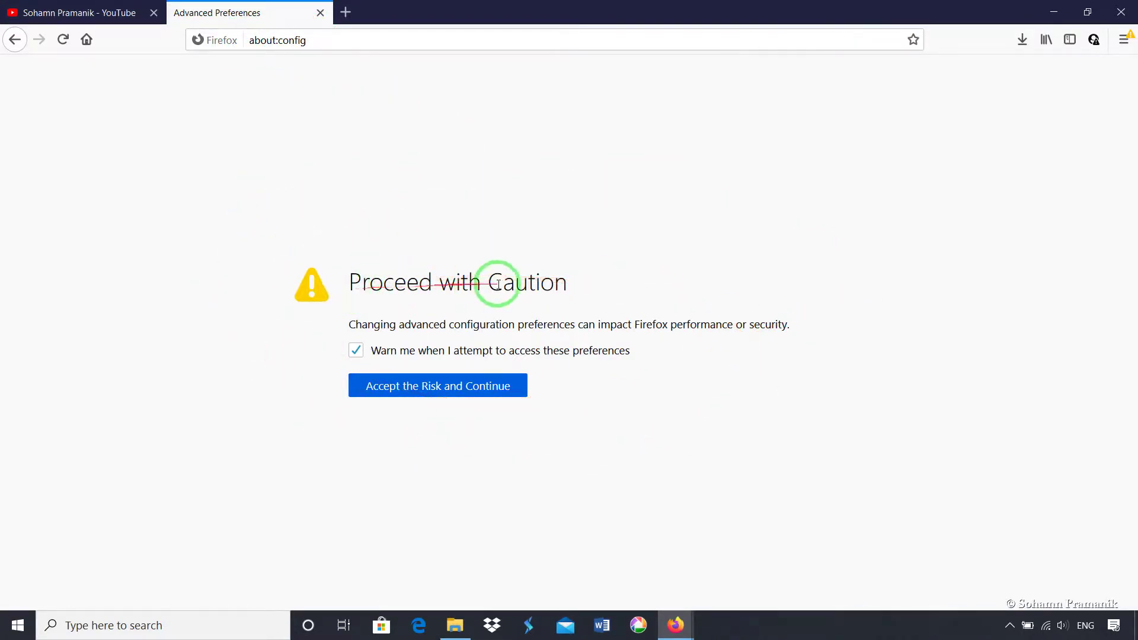
pyautogui.click(440, 388)
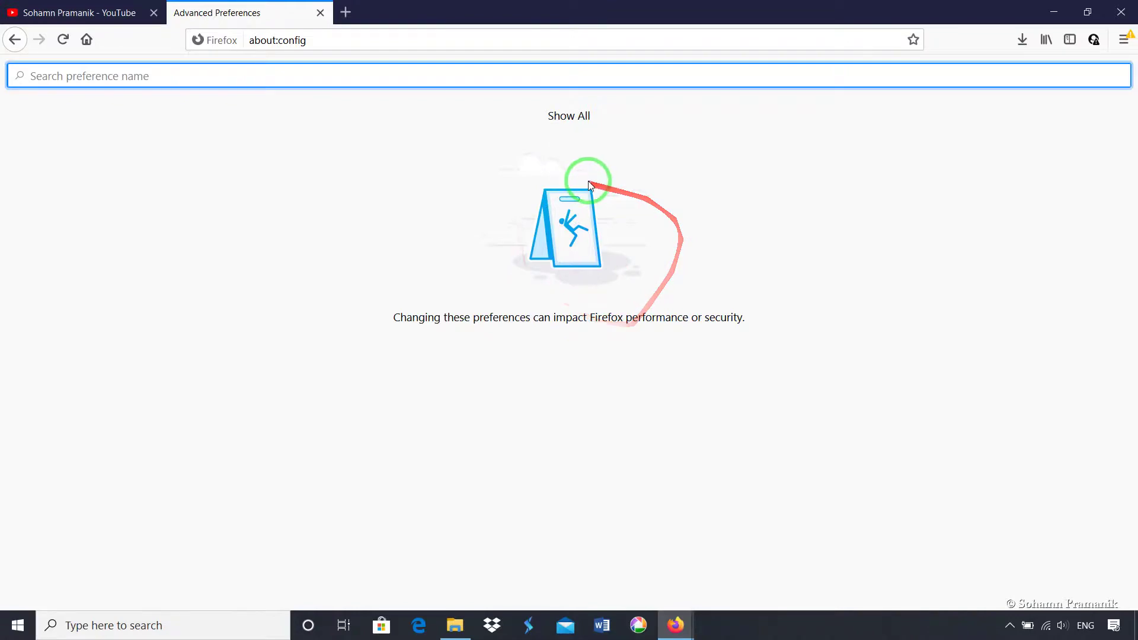
# Show all advanced preferences and skim through the start of the list.
pyautogui.moveTo(393, 318); pyautogui.dragTo(749, 316)
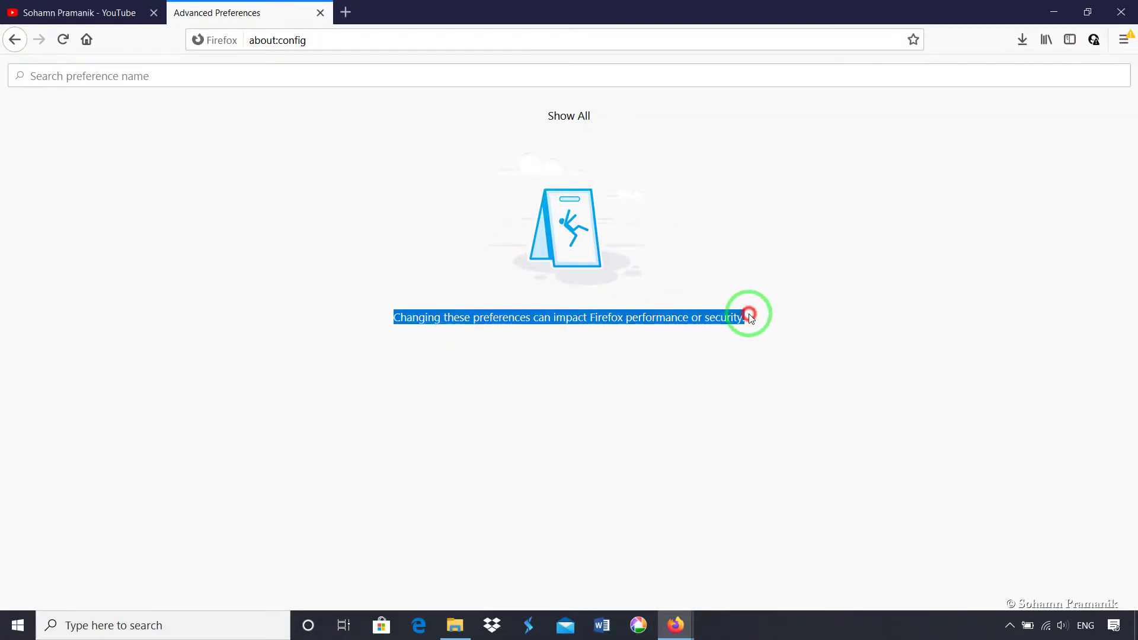
pyautogui.click(748, 316)
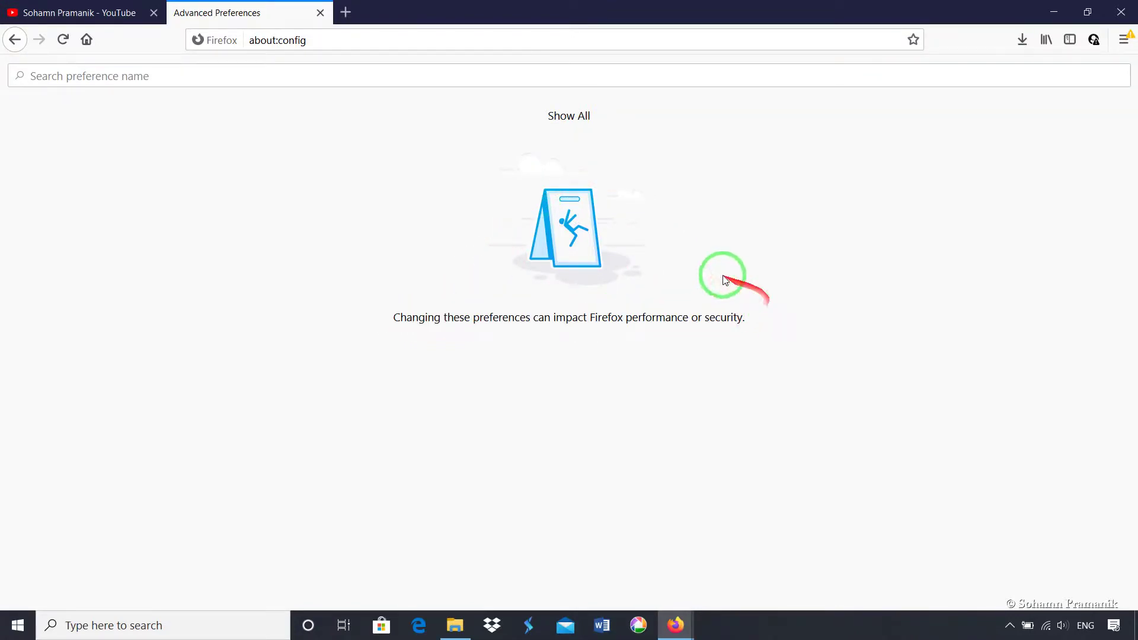
pyautogui.click(207, 75)
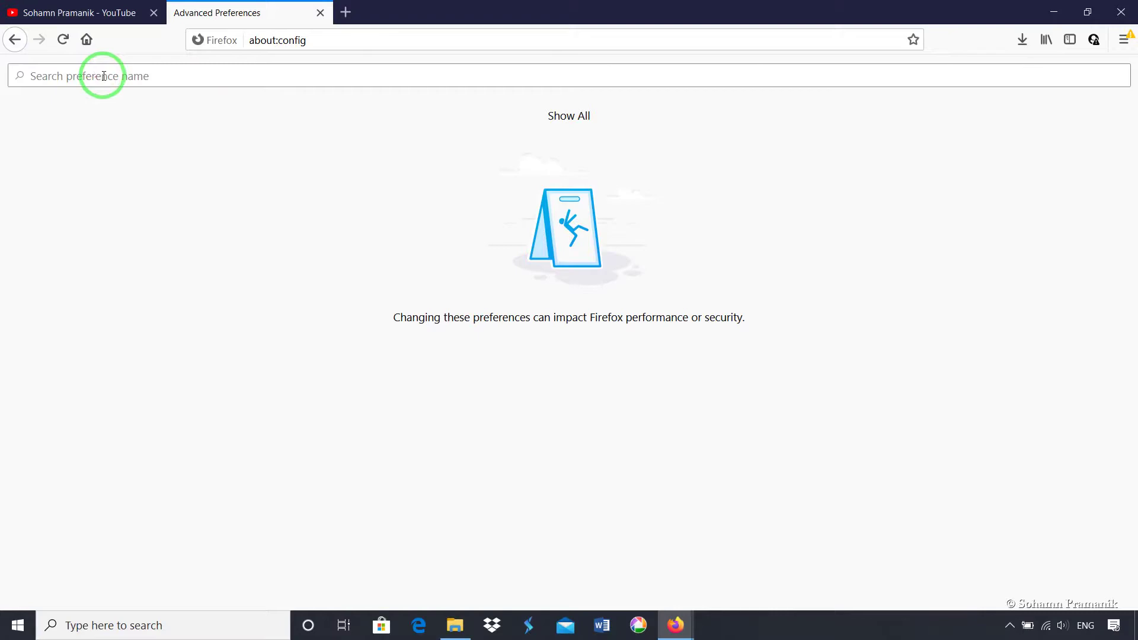
pyautogui.click(580, 117)
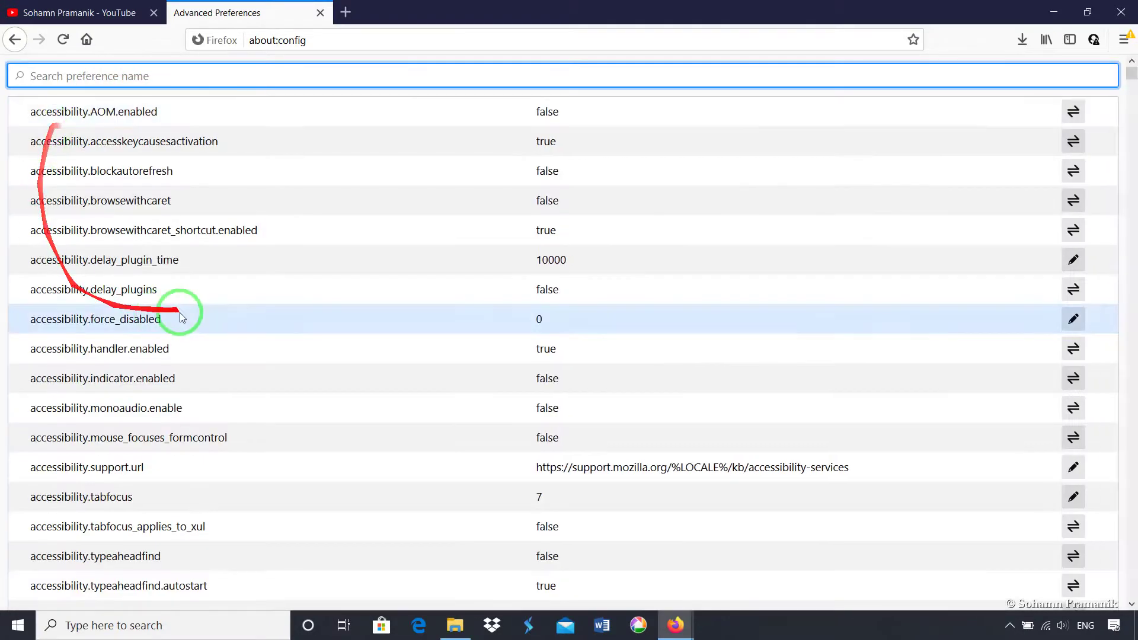
pyautogui.scroll(-3, 177, 353)
pyautogui.scroll(-5, 178, 349)
pyautogui.scroll(8, 177, 350)
pyautogui.moveTo(177, 349); pyautogui.dragTo(82, 79)
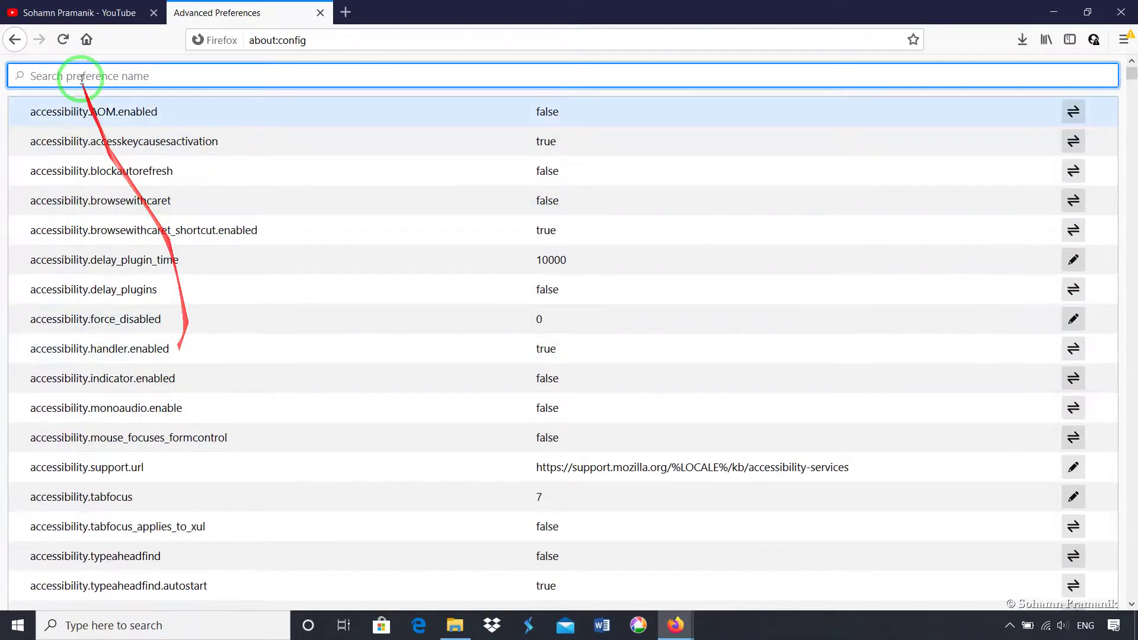
# Filter the advanced preferences by the name "browser.cache".
pyautogui.click(81, 75)
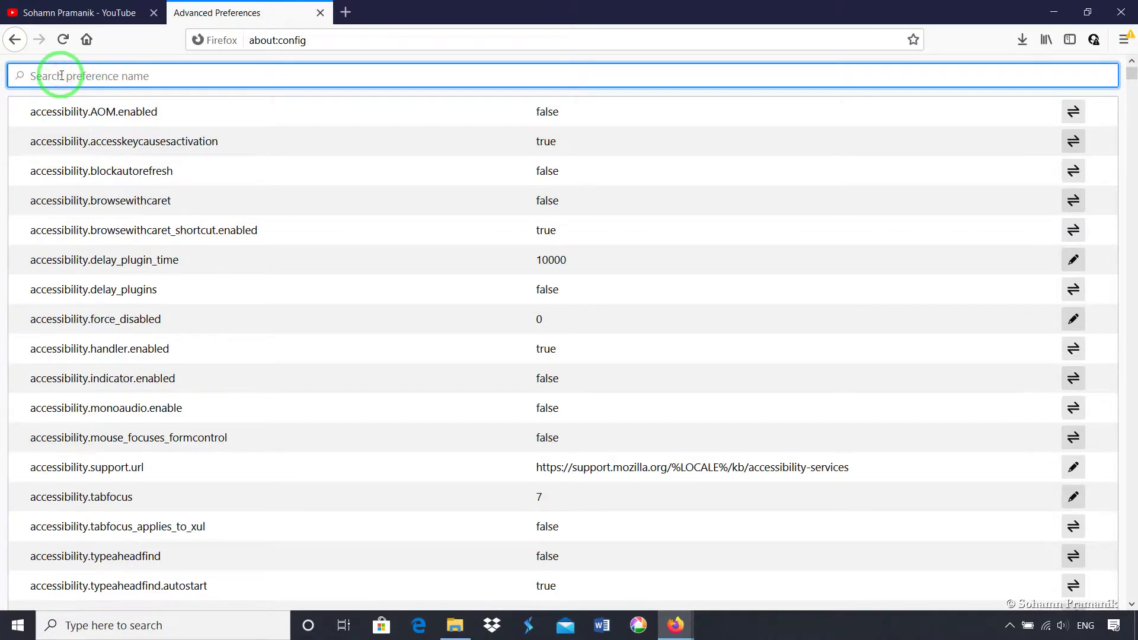
pyautogui.write('browser')
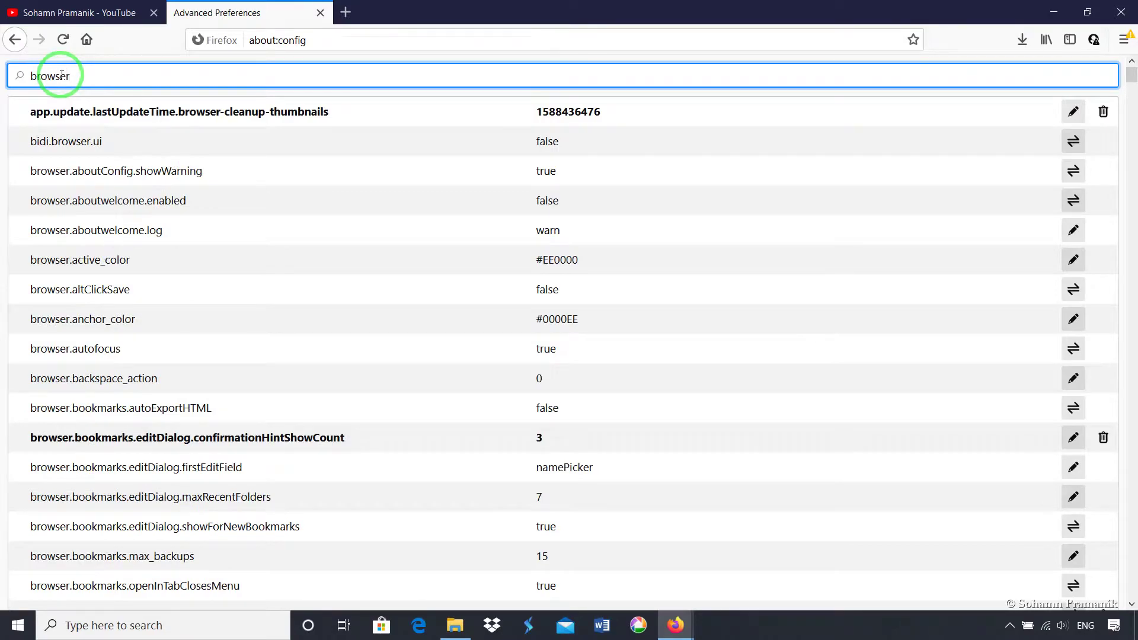
pyautogui.write('.cache')
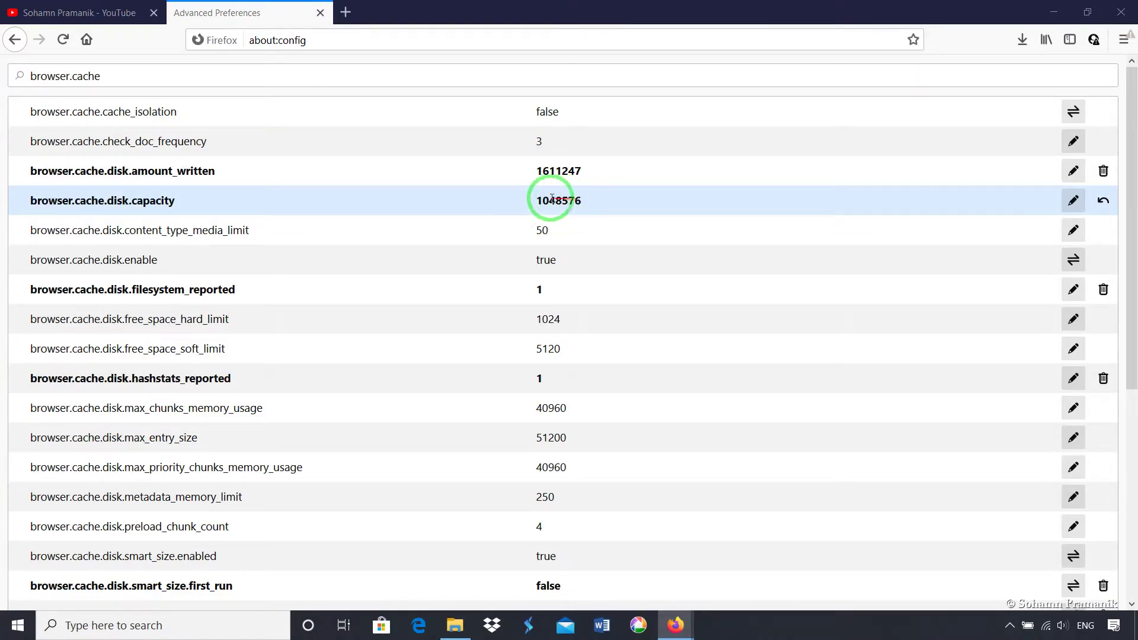
# Set the browser.cache.disk.capacity preference to 50000 and save the value.
pyautogui.click(1075, 200)
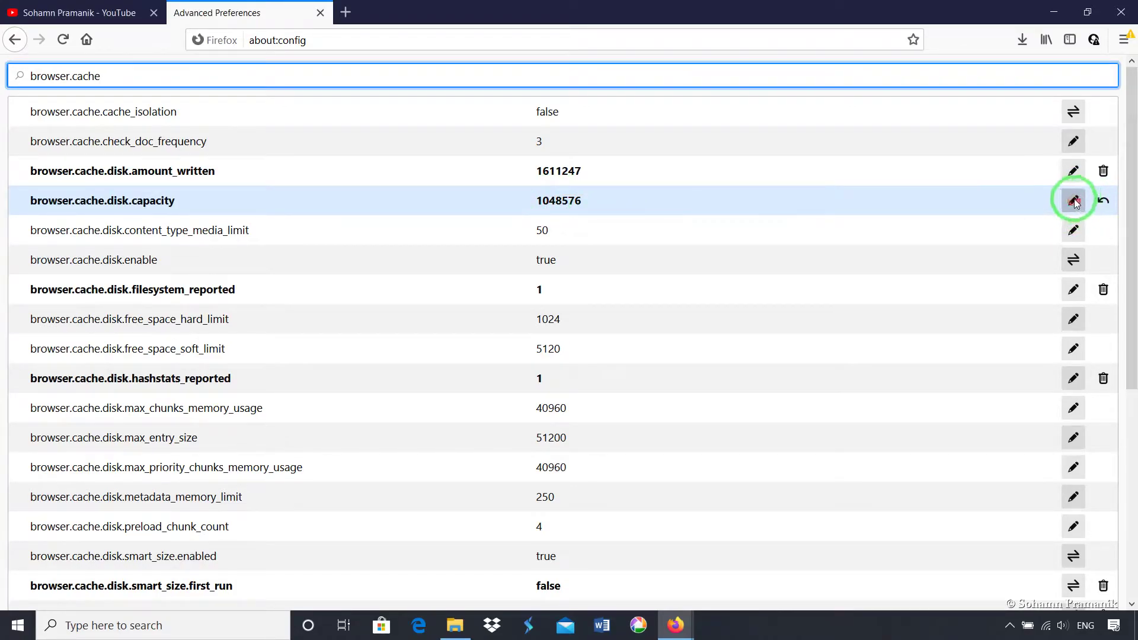
pyautogui.click(1075, 201)
pyautogui.click(596, 201)
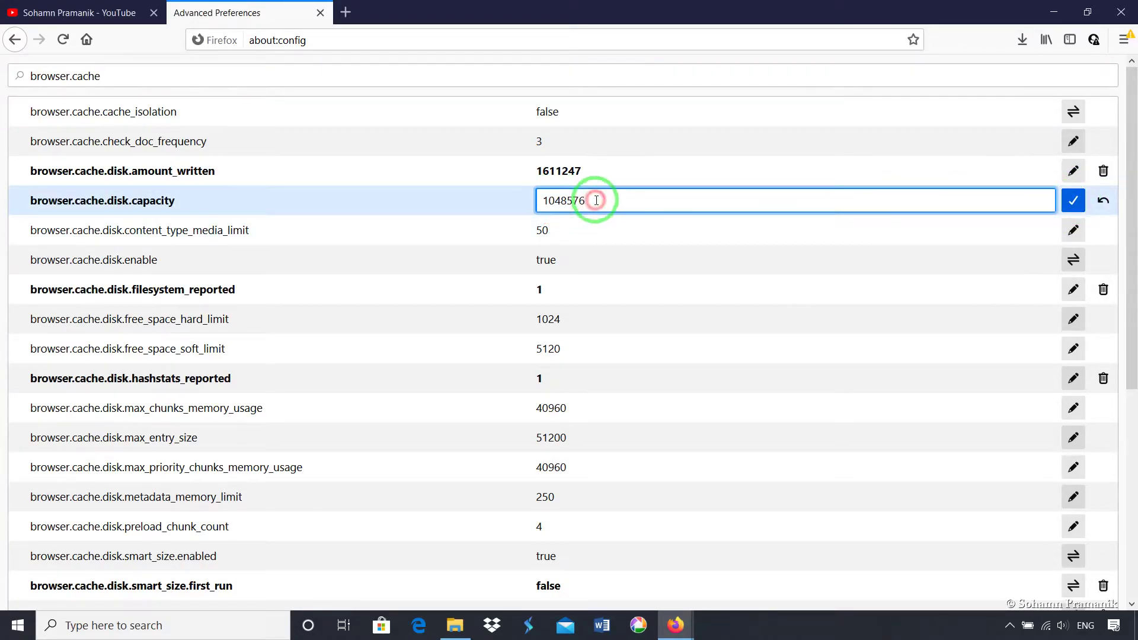
pyautogui.moveTo(596, 201); pyautogui.dragTo(541, 200)
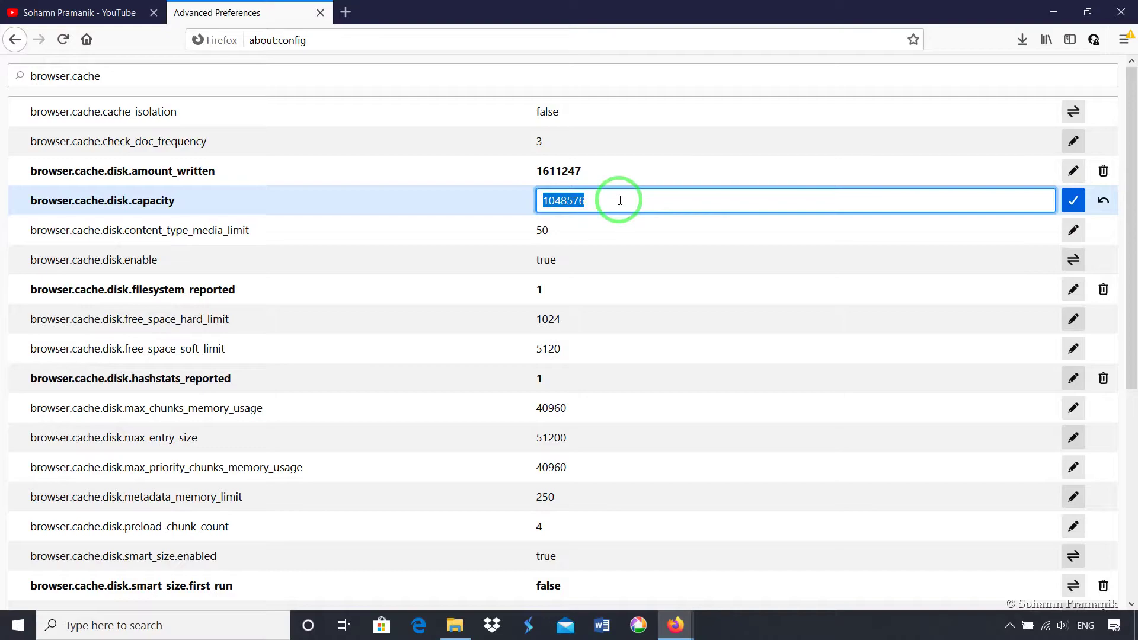
pyautogui.write('50000')
pyautogui.click(1073, 201)
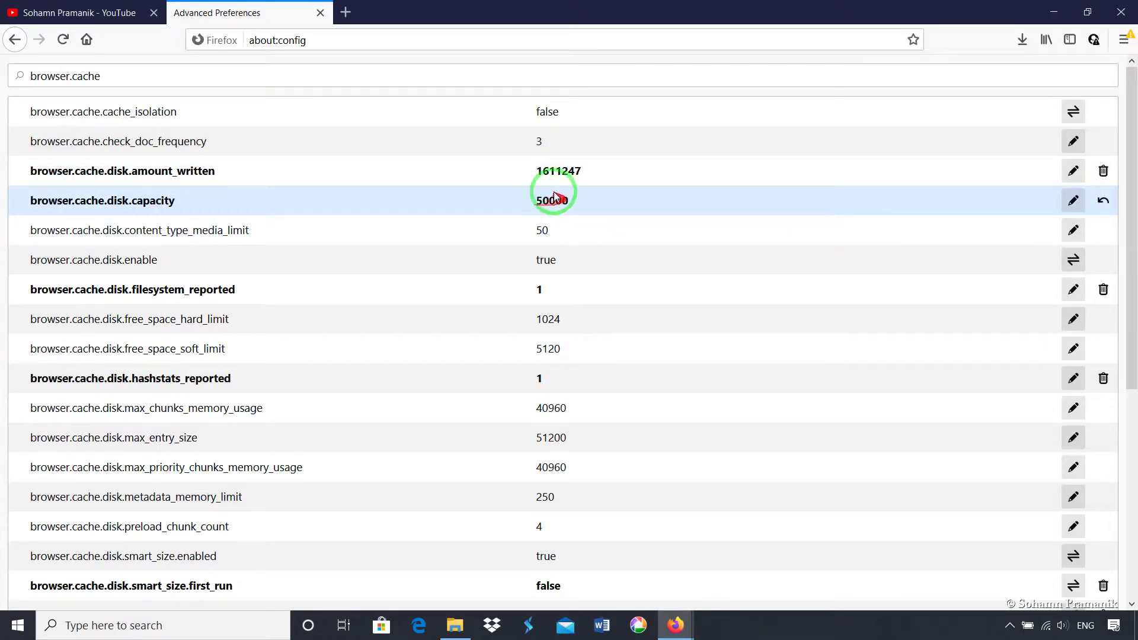
# Reset the browser.cache.disk.capacity preference to its default value and look over the other cache preferences.
pyautogui.click(1103, 202)
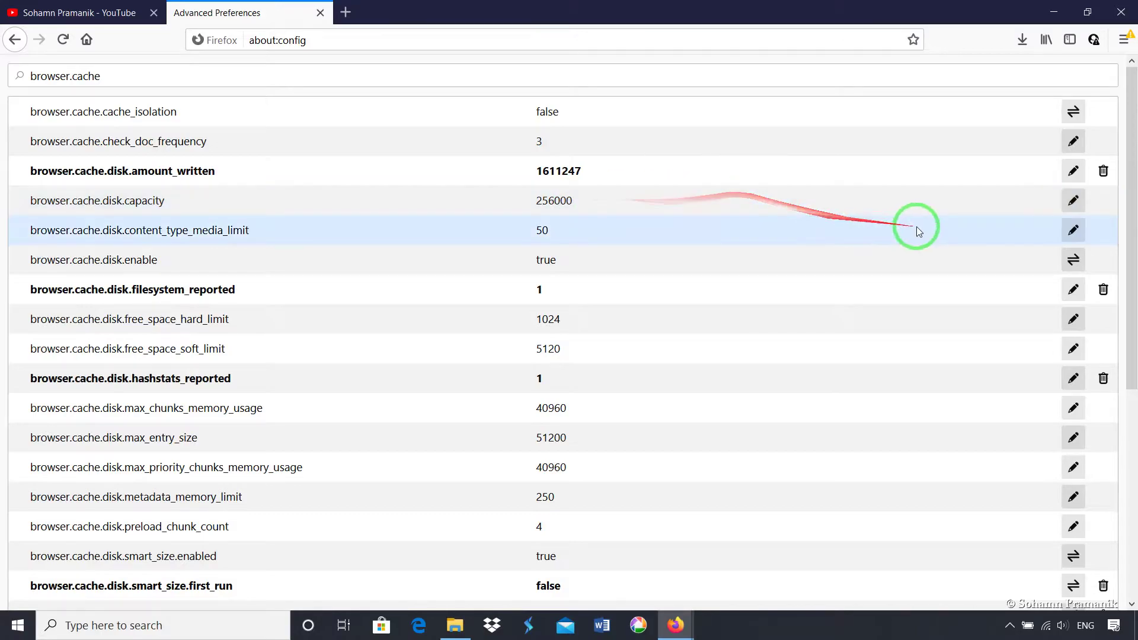
pyautogui.scroll(-1, 968, 278)
pyautogui.scroll(-5, 968, 279)
pyautogui.scroll(6, 972, 276)
pyautogui.moveTo(869, 222)
pyautogui.mouseDown()
pyautogui.moveTo(688, 168)
pyautogui.moveTo(634, 204)
pyautogui.moveTo(521, 159)
pyautogui.moveTo(475, 190)
pyautogui.moveTo(503, 172)
pyautogui.moveTo(502, 194)
pyautogui.mouseUp()
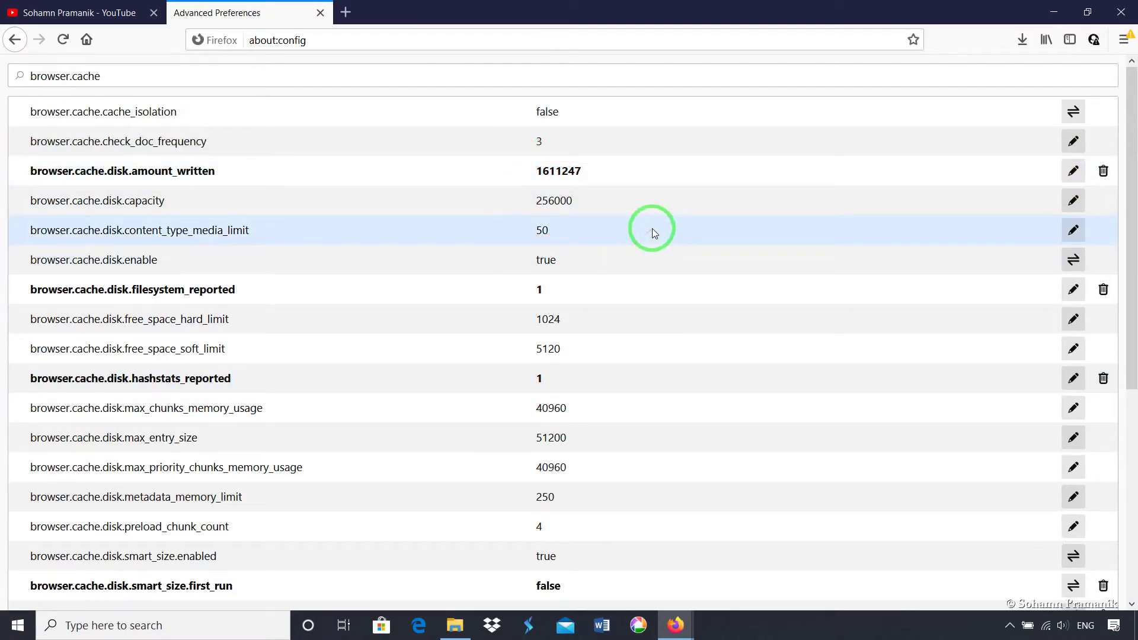
pyautogui.moveTo(638, 194)
pyautogui.mouseDown()
pyautogui.moveTo(541, 101)
pyautogui.moveTo(508, 170)
pyautogui.mouseUp()
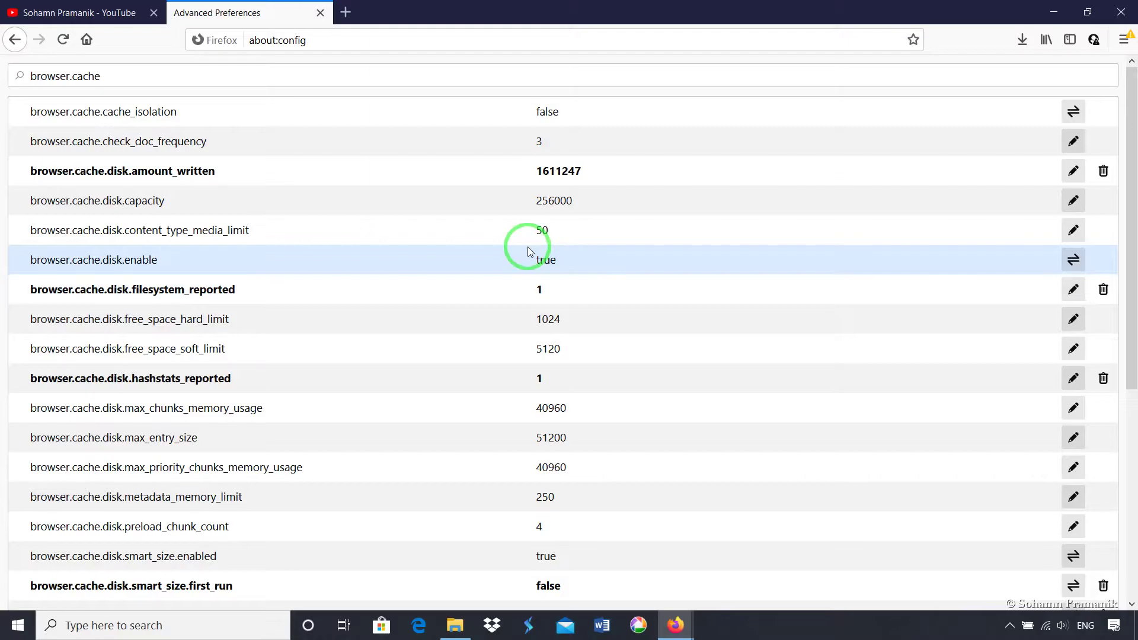
pyautogui.moveTo(527, 246)
pyautogui.mouseDown()
pyautogui.moveTo(544, 367)
pyautogui.moveTo(742, 139)
pyautogui.moveTo(947, 5)
pyautogui.mouseUp()
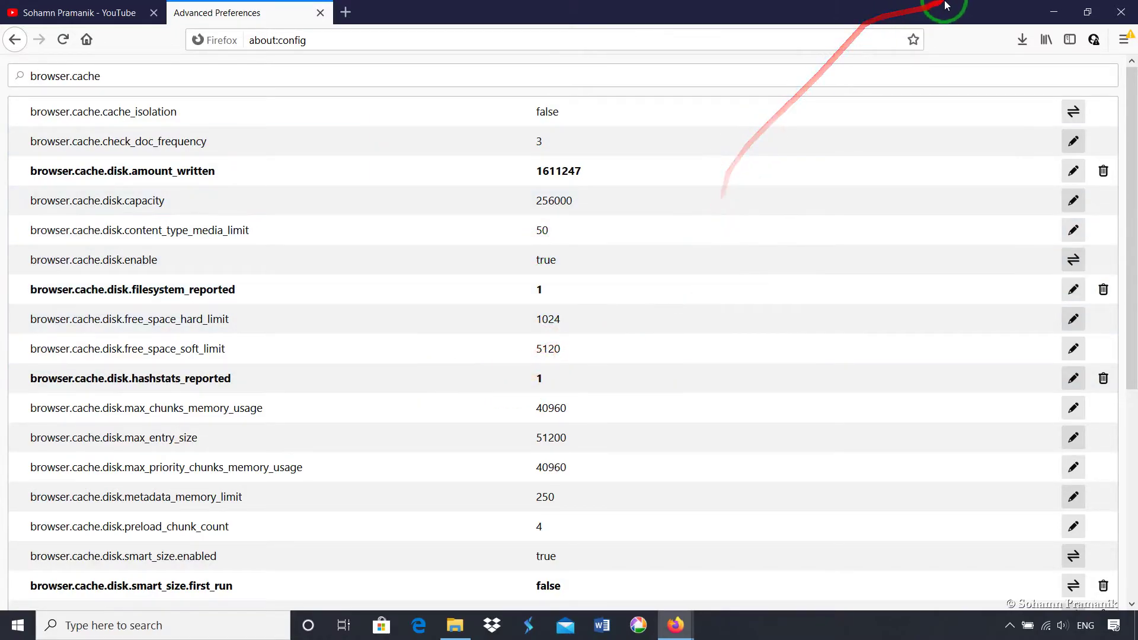
pyautogui.click(73, 8)
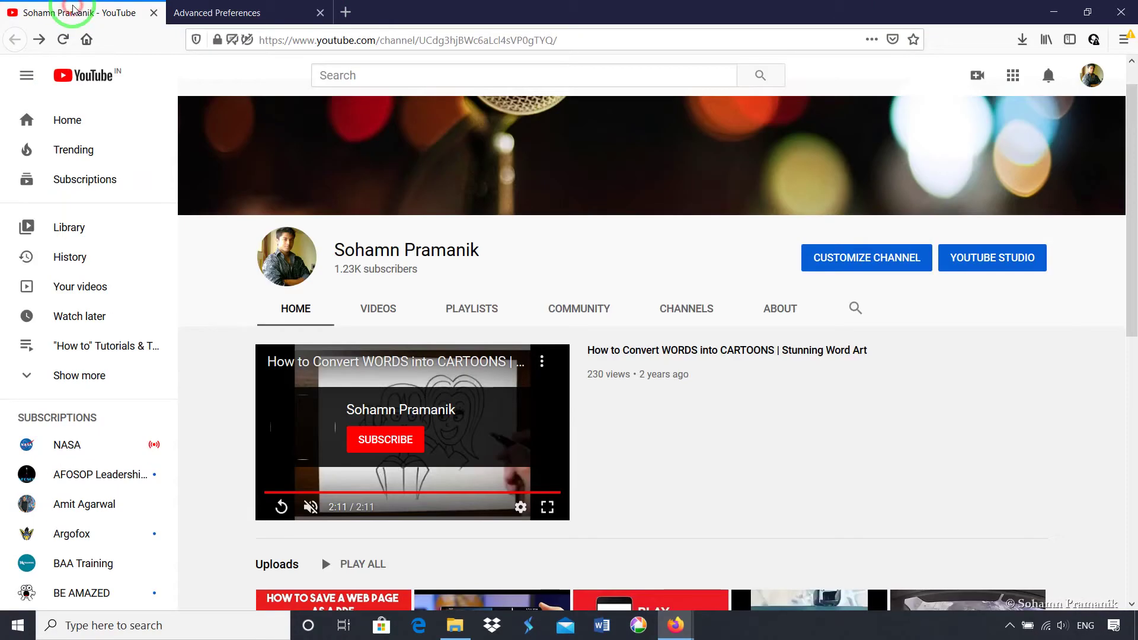
pyautogui.click(243, 11)
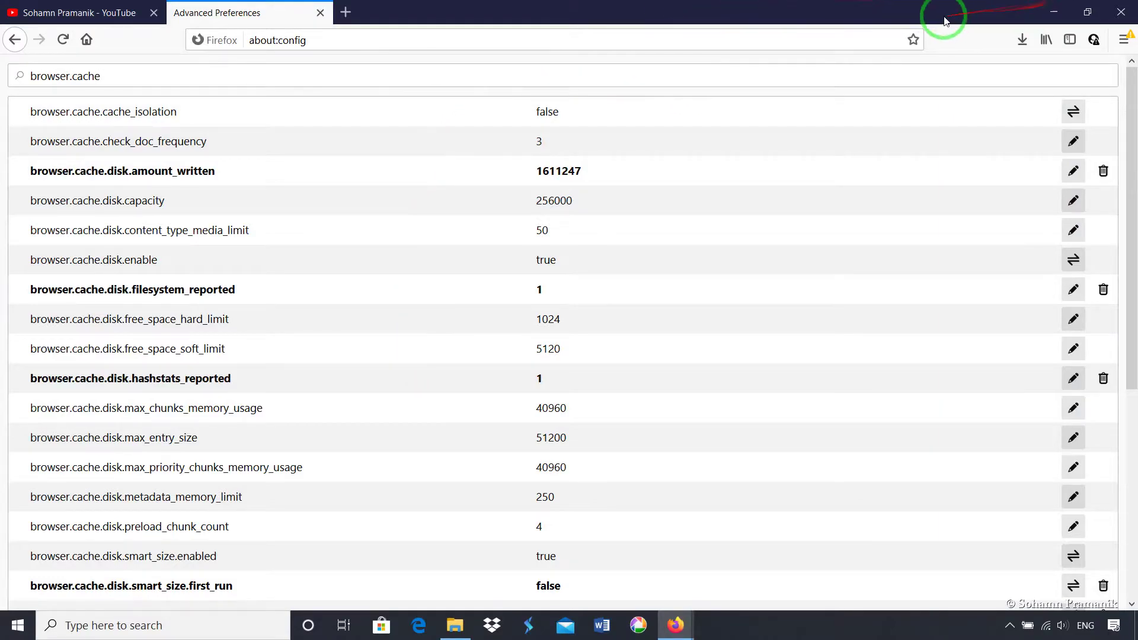
pyautogui.click(1056, 11)
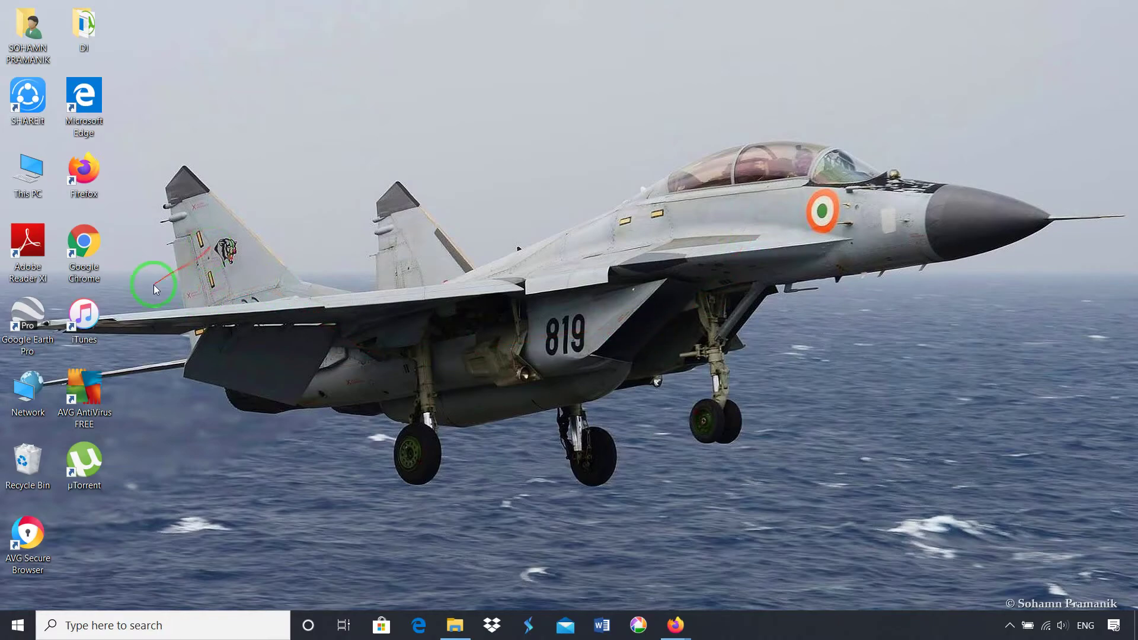
pyautogui.click(687, 614)
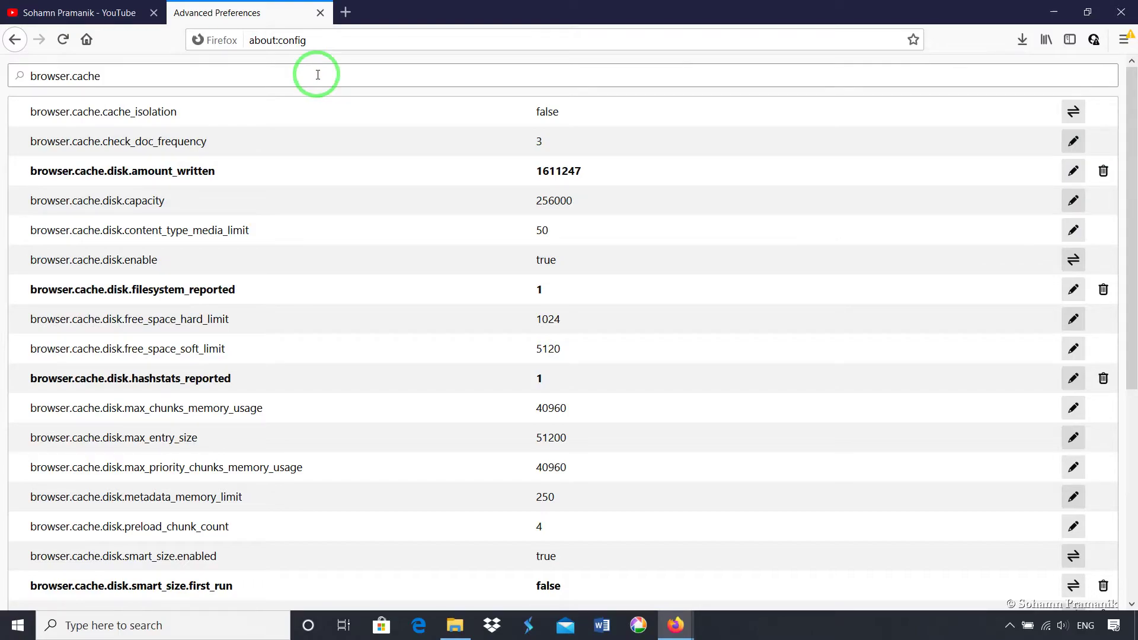
# Replace the preference filter with the name "config.trim_on_minimize".
pyautogui.moveTo(255, 73); pyautogui.dragTo(8, 88)
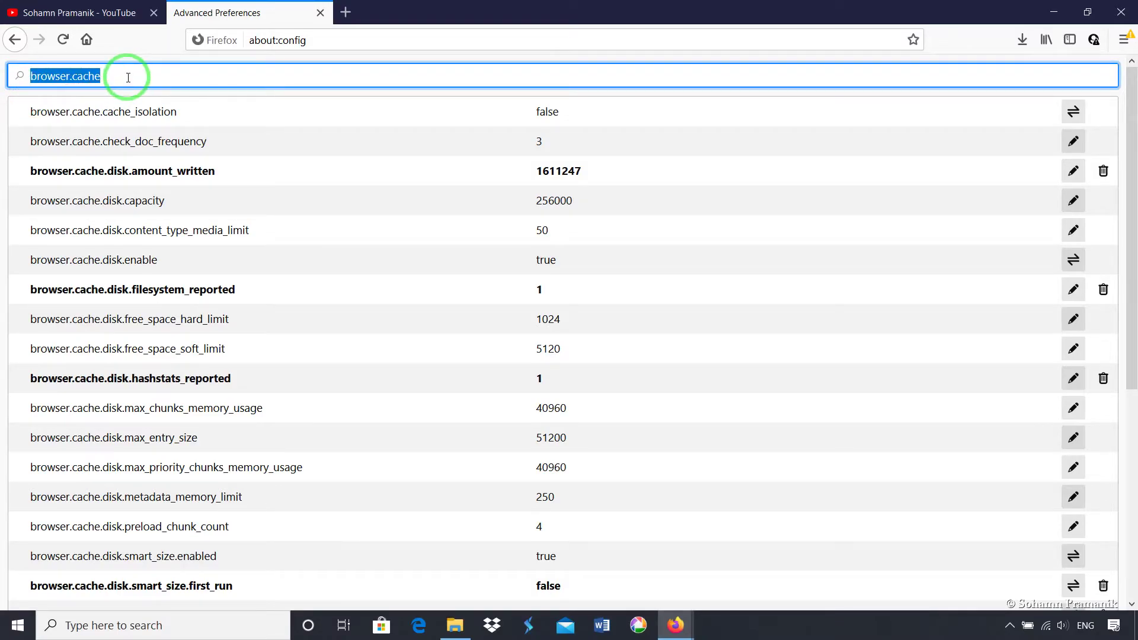
pyautogui.press('BackSpace')
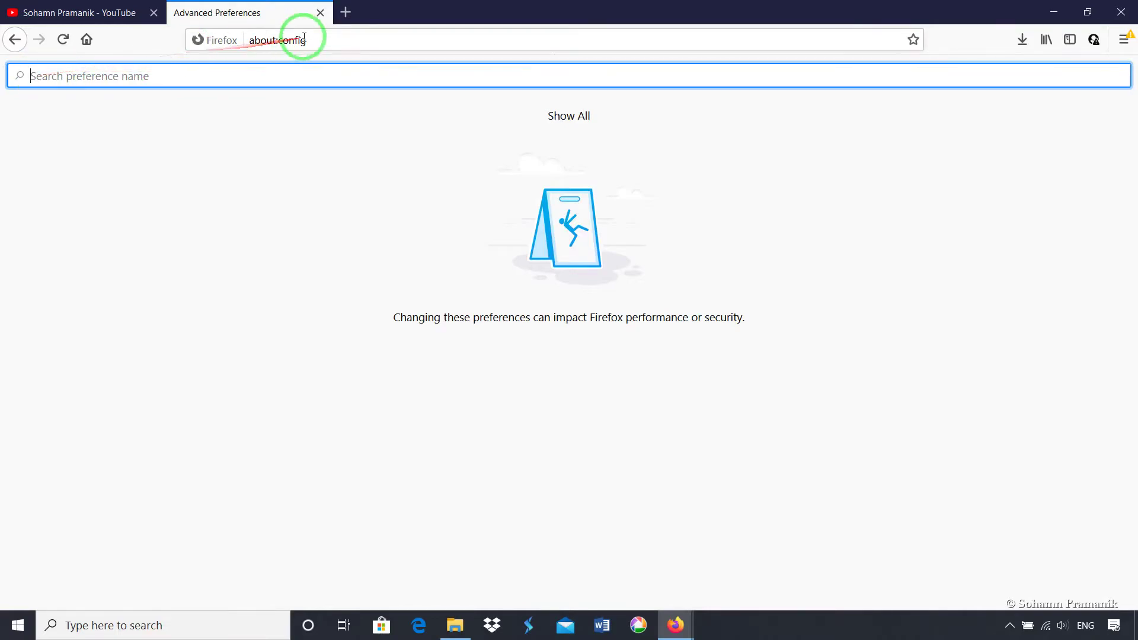
pyautogui.click(166, 77)
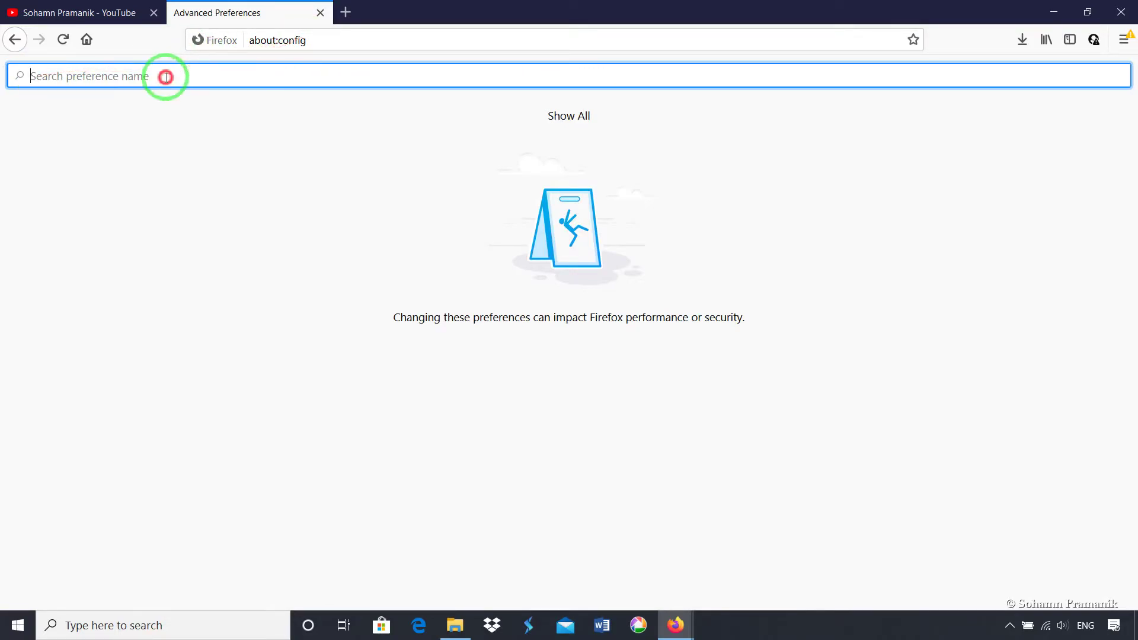
pyautogui.write('confi')
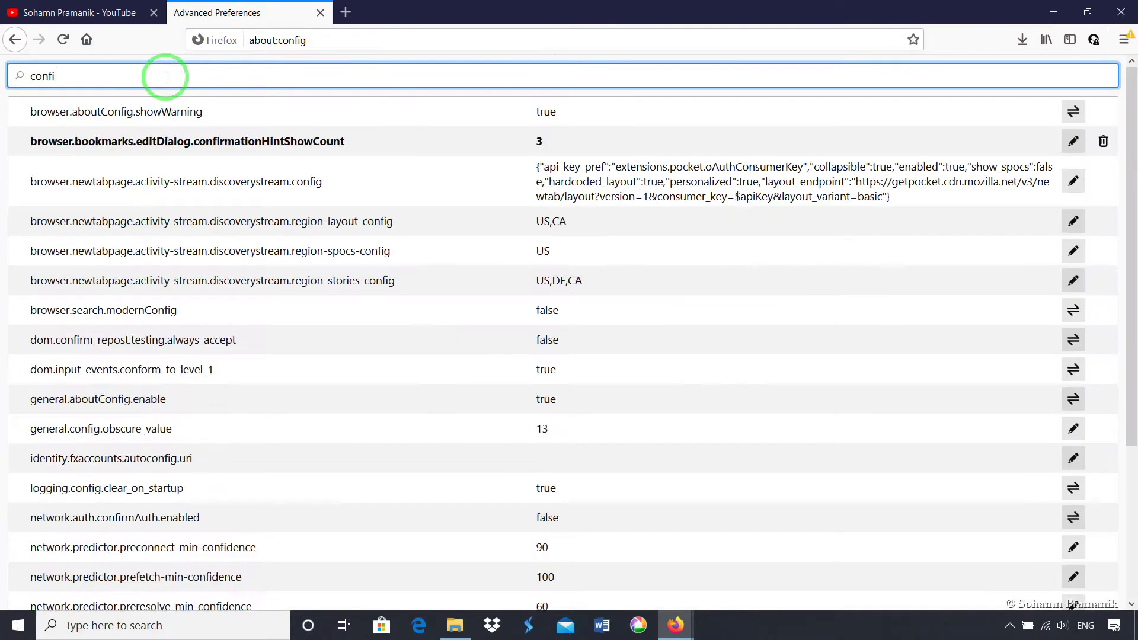
pyautogui.write('g.')
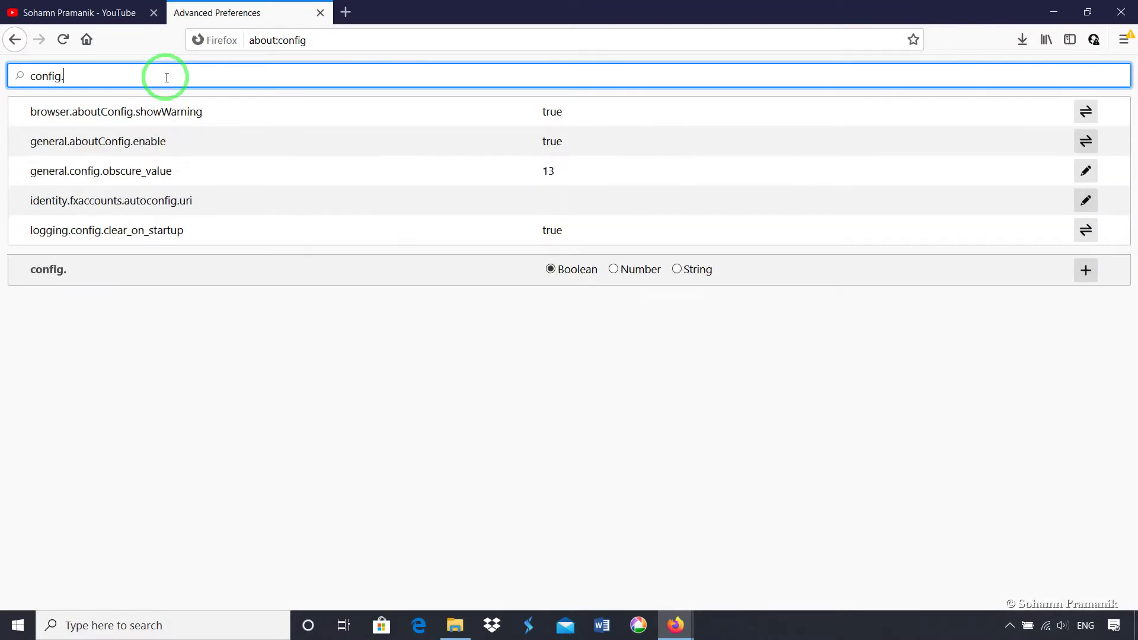
pyautogui.write('trim')
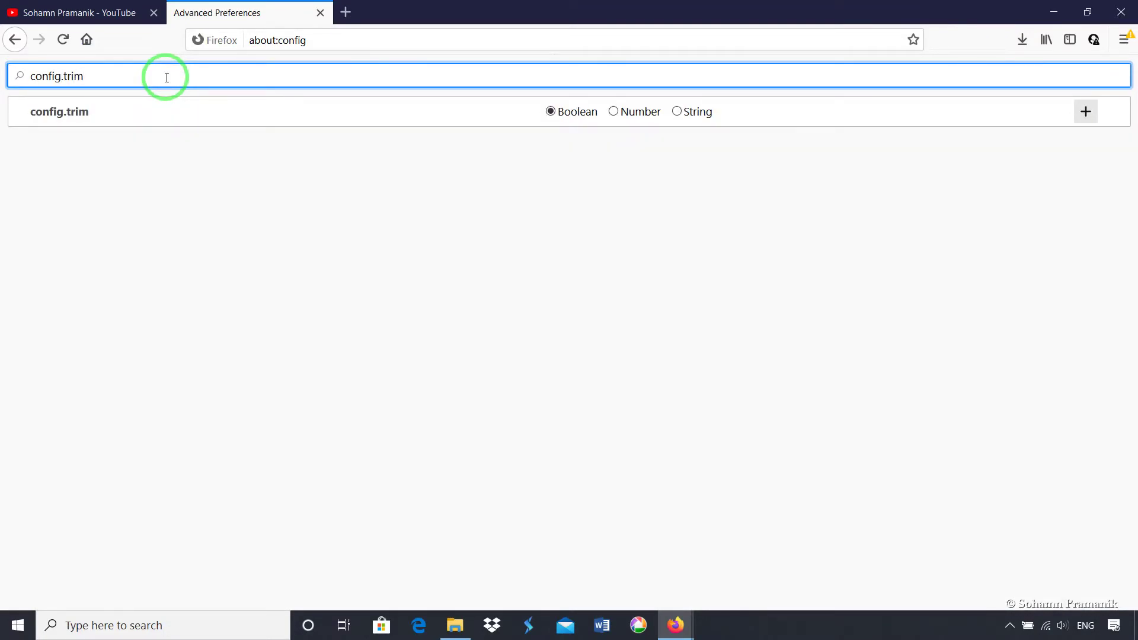
pyautogui.write('_on_minimize')
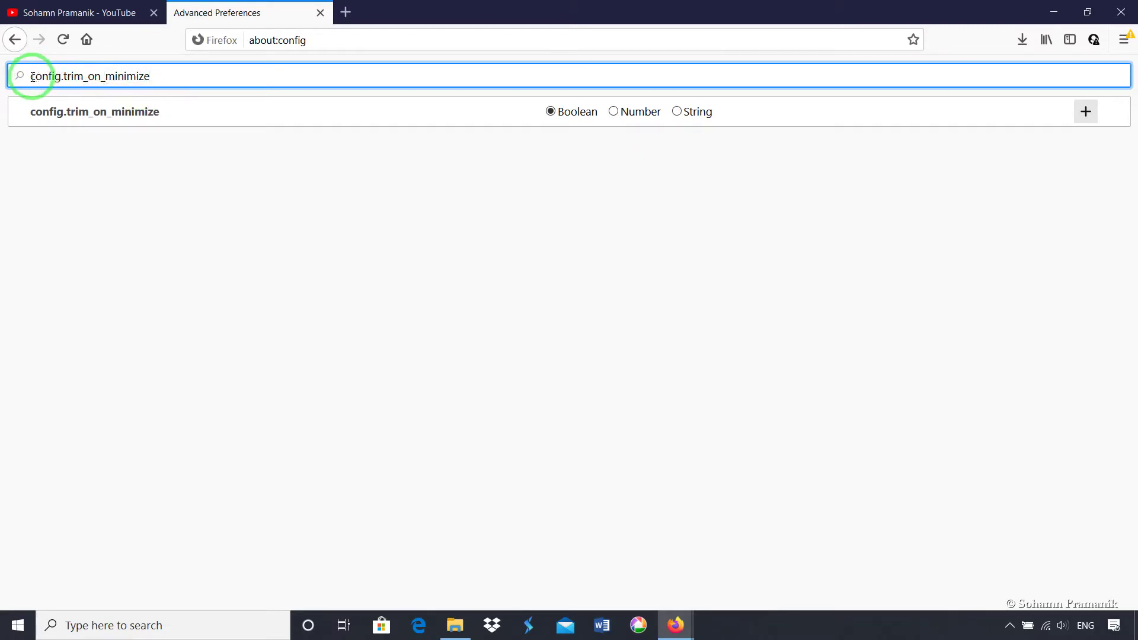
pyautogui.moveTo(32, 77); pyautogui.dragTo(89, 75)
pyautogui.click(63, 76)
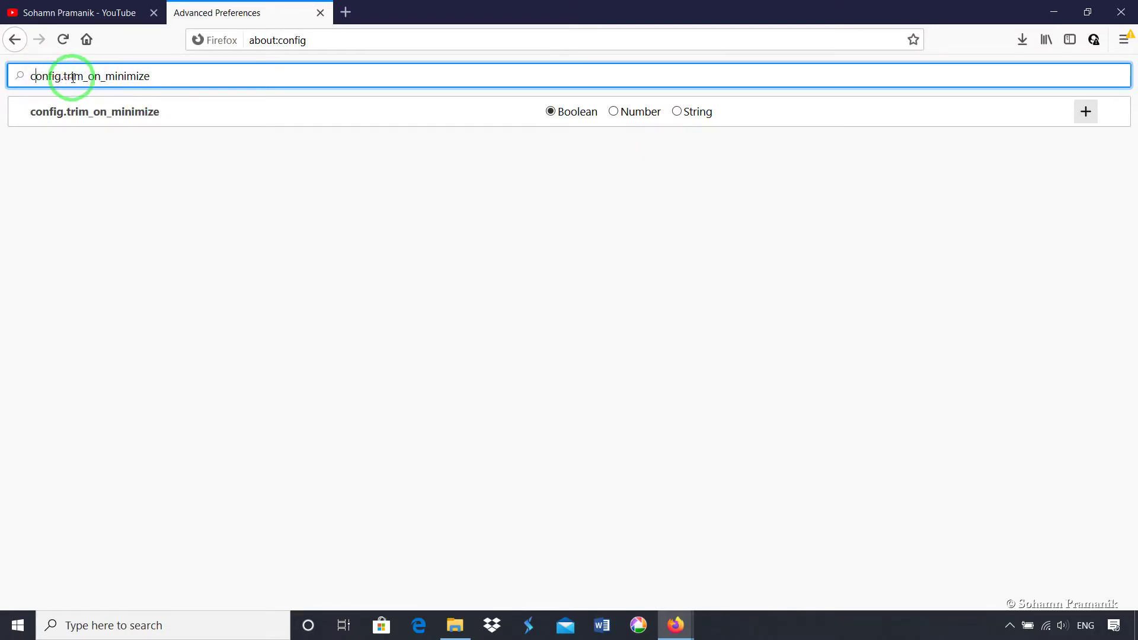
pyautogui.doubleClick(73, 78)
pyautogui.click(187, 78)
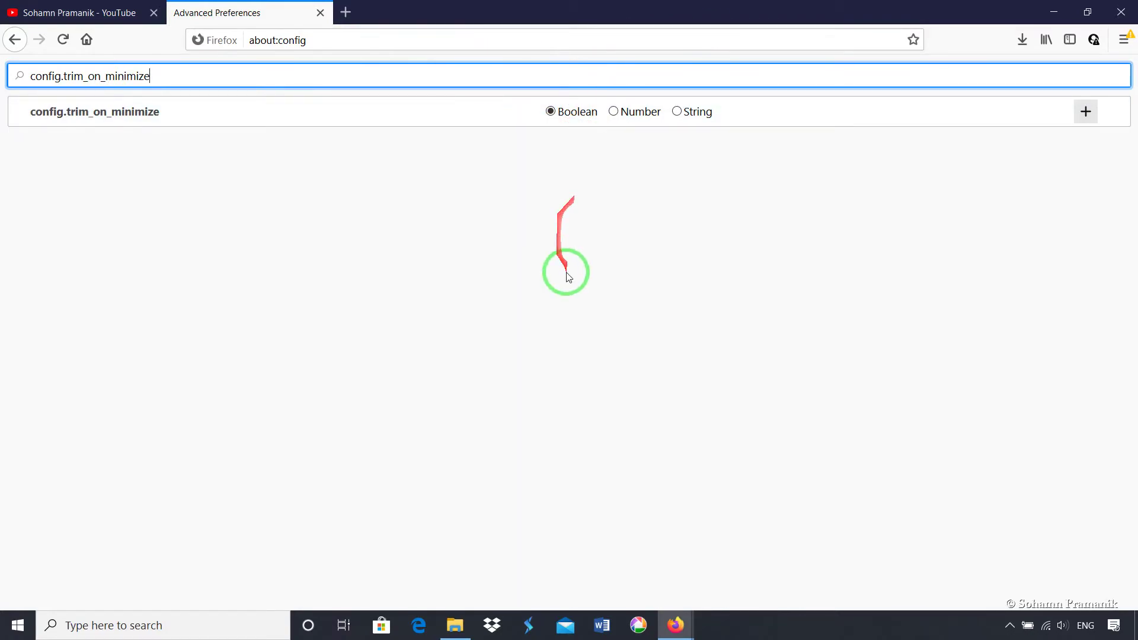
# Skip ahead and toggle playback of the featured video in the YouTube tab, and return to the advanced preferences.
pyautogui.click(98, 14)
pyautogui.click(237, 12)
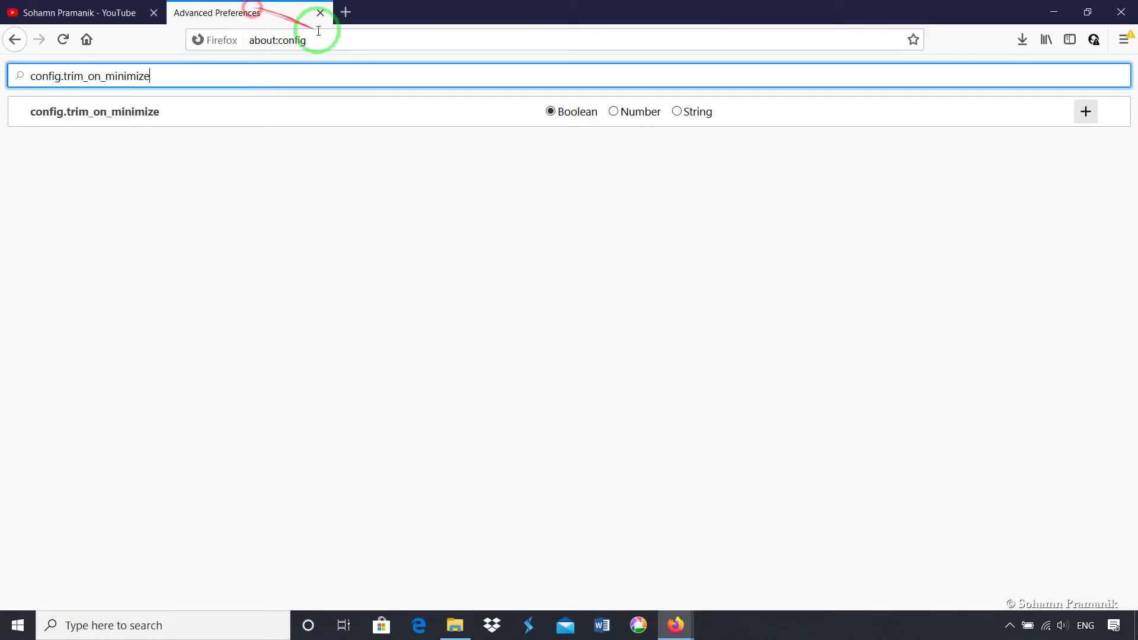
pyautogui.click(45, 12)
pyautogui.click(264, 508)
pyautogui.click(342, 492)
pyautogui.click(281, 507)
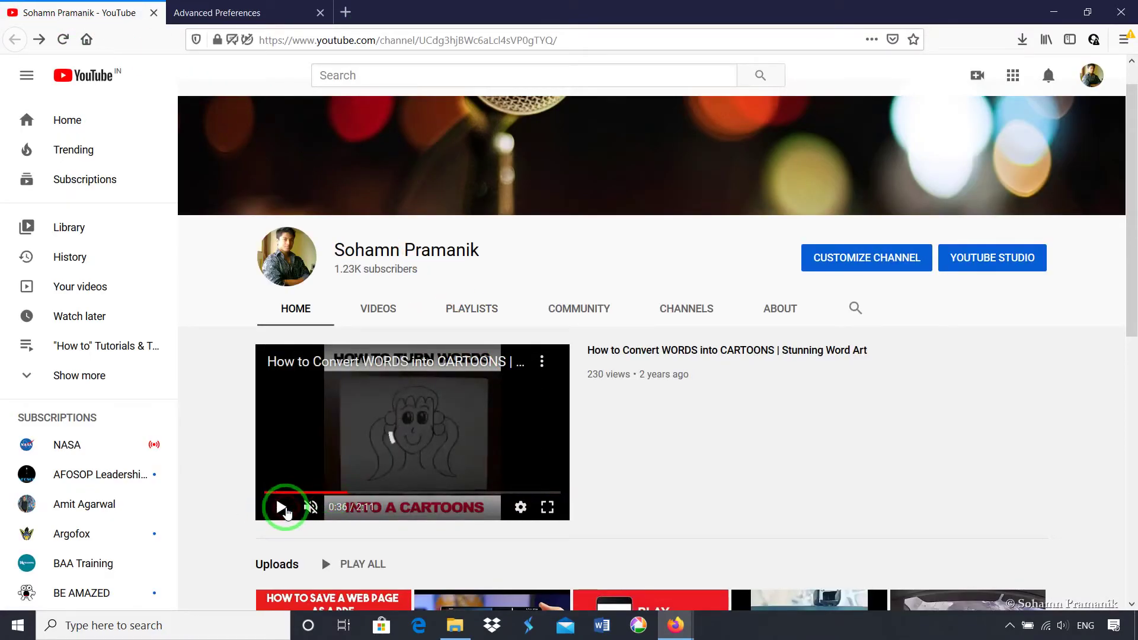
pyautogui.click(226, 7)
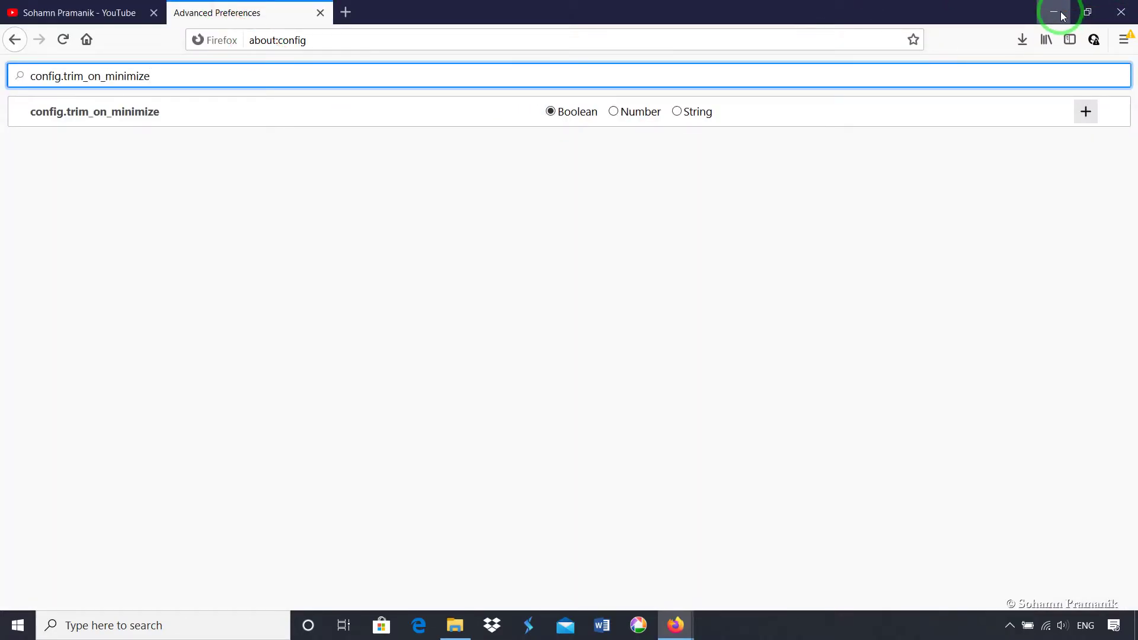
# Add config.trim_on_minimize as a Boolean preference, toggle its value to try it out, and leave it set to true.
pyautogui.click(159, 73)
pyautogui.click(551, 111)
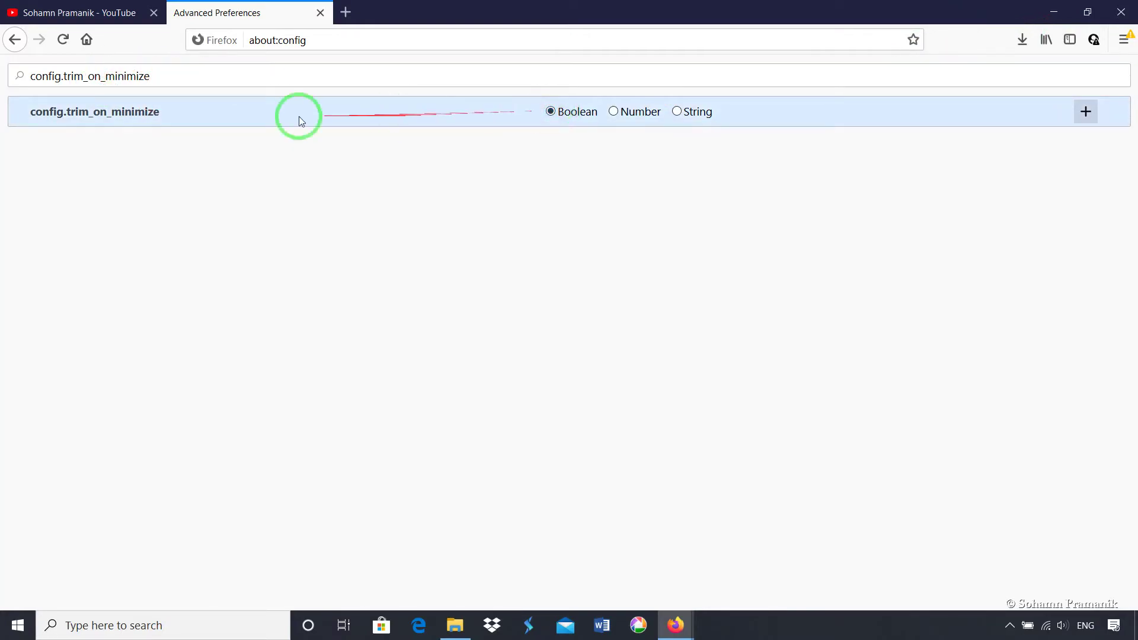
pyautogui.click(551, 112)
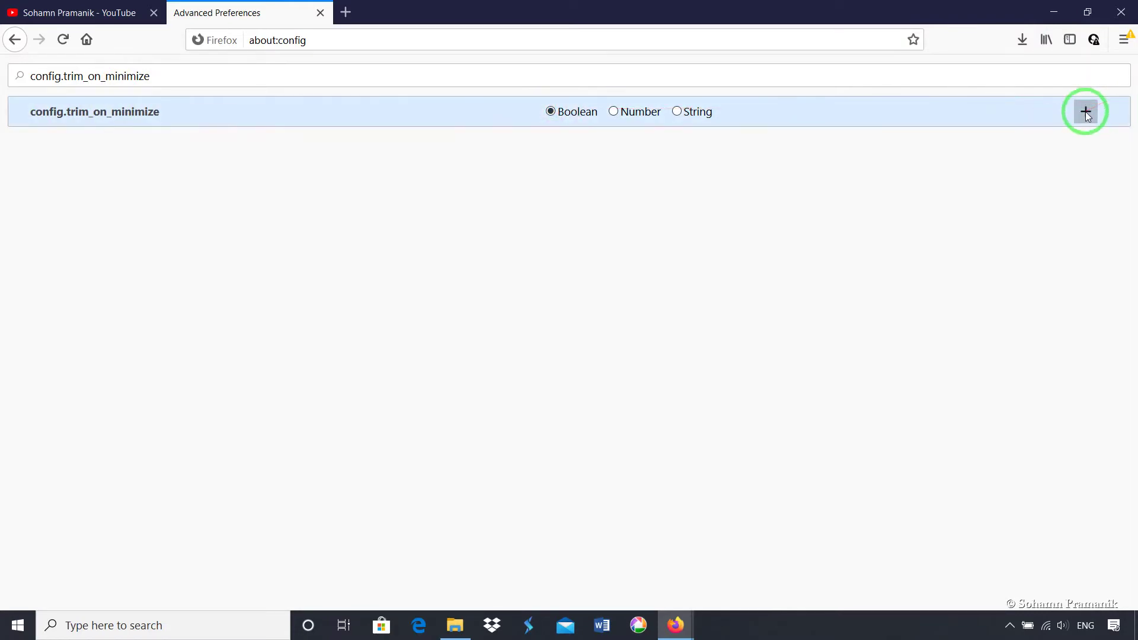
pyautogui.click(1086, 112)
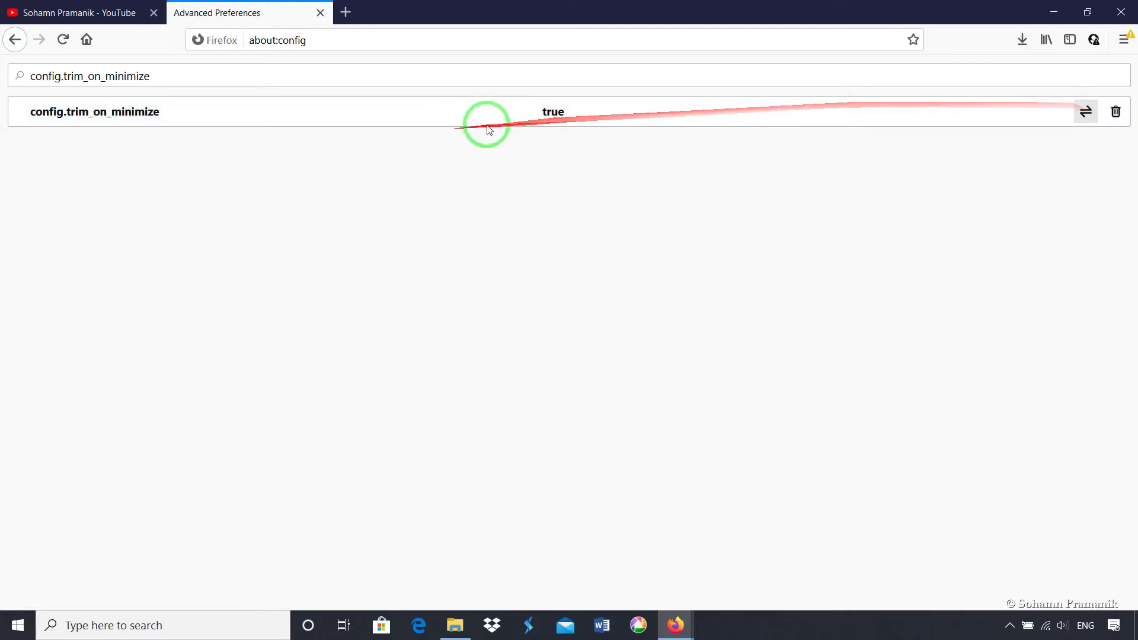
pyautogui.click(1089, 112)
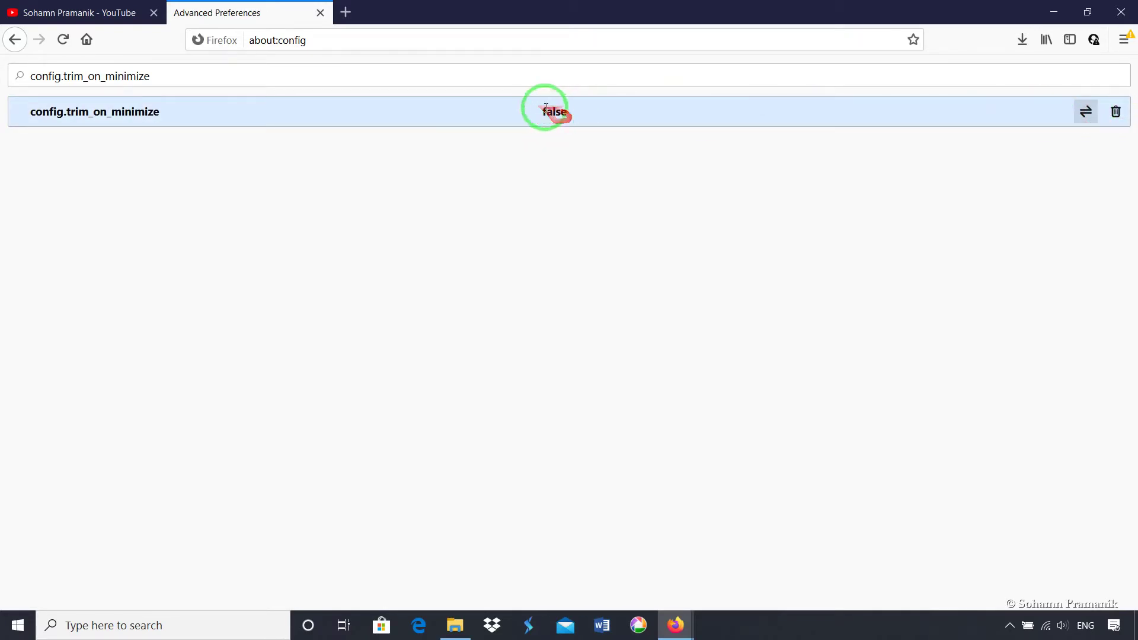
pyautogui.click(1084, 114)
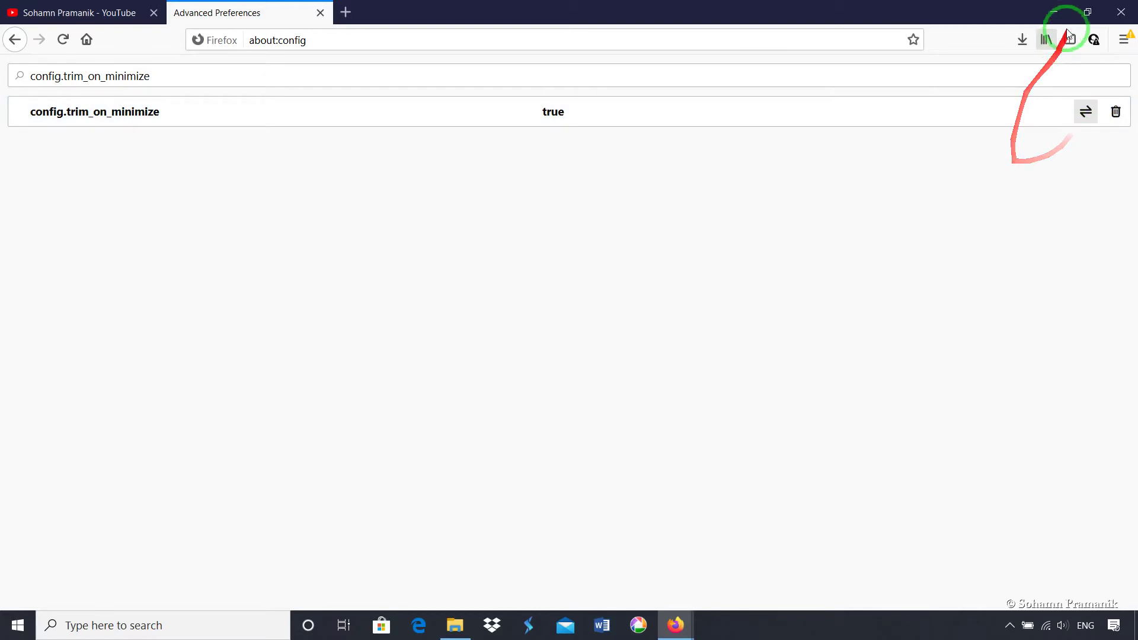
# Minimize the browser to the desktop and restore the Advanced Preferences window.
pyautogui.click(1054, 12)
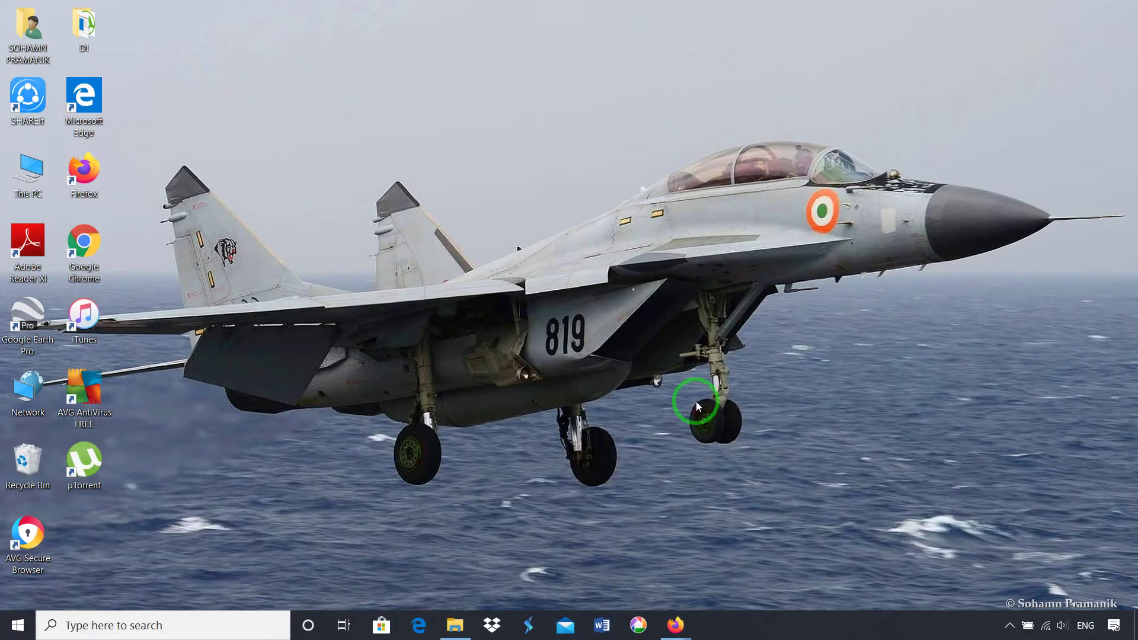
pyautogui.moveTo(685, 624)
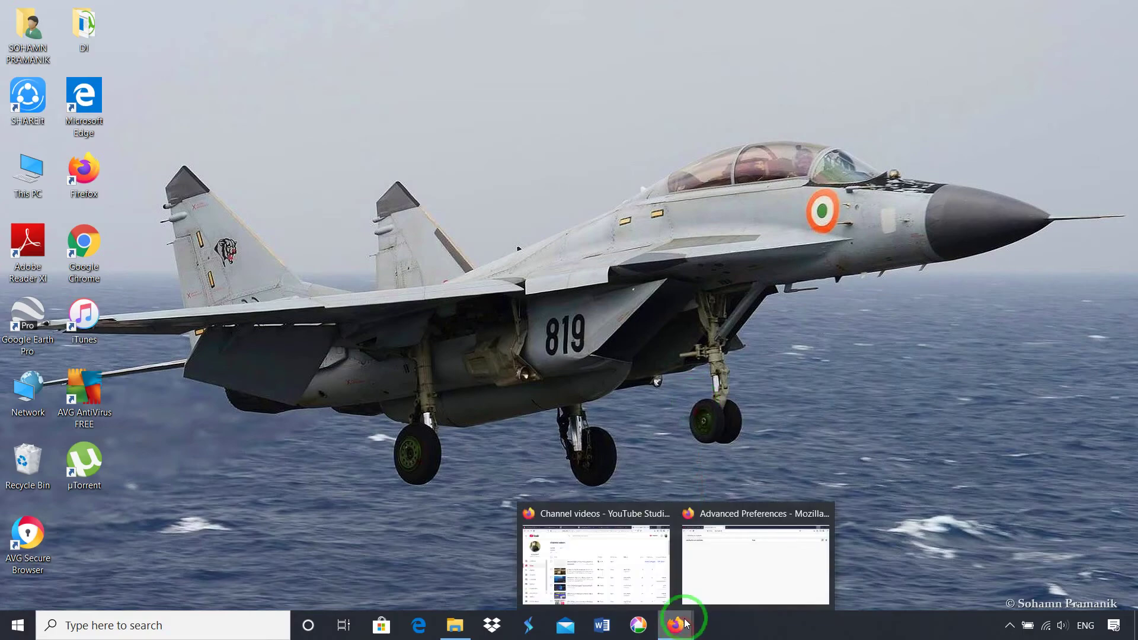
pyautogui.click(738, 545)
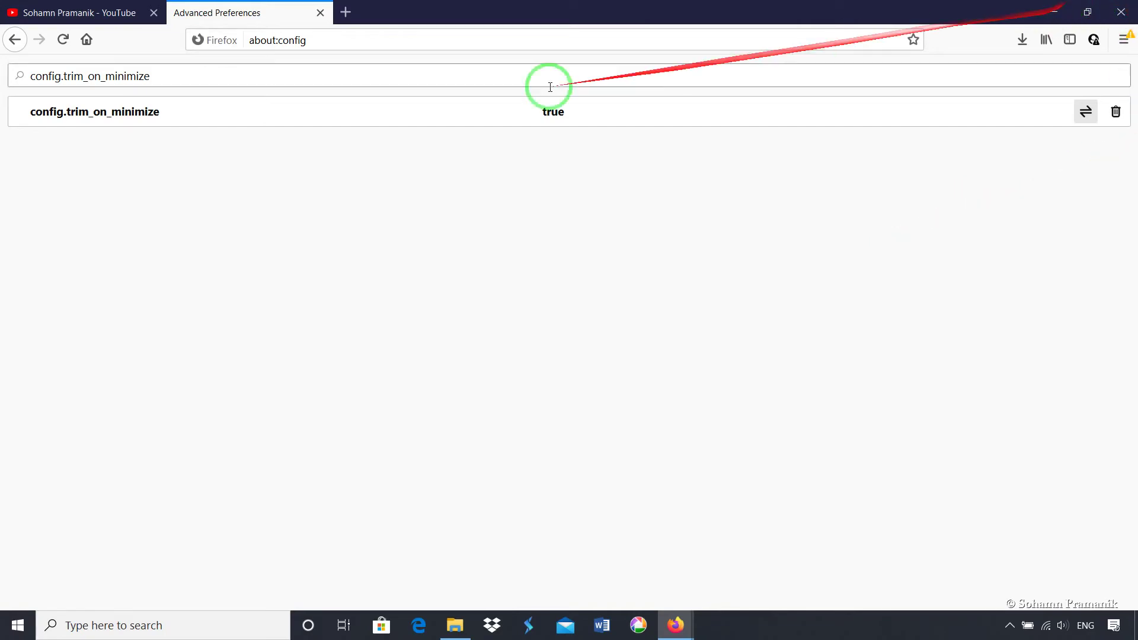
pyautogui.click(259, 70)
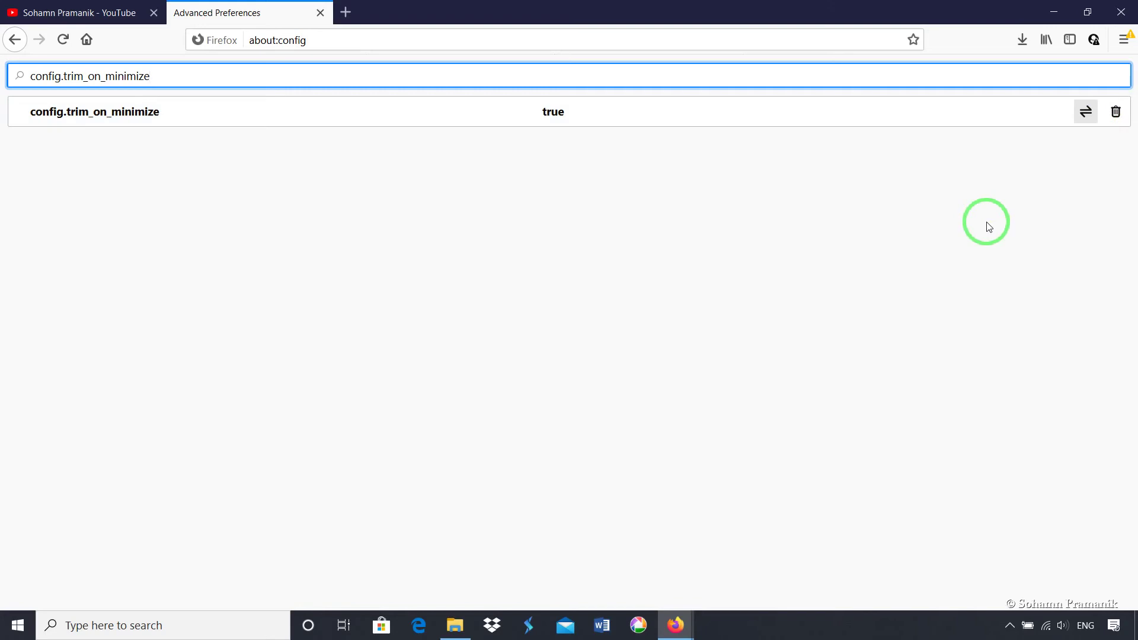
# Close the advanced preferences tab and look through the uploads and playlists on the YouTube channel page.
pyautogui.hotkey('ctrl', 'w')
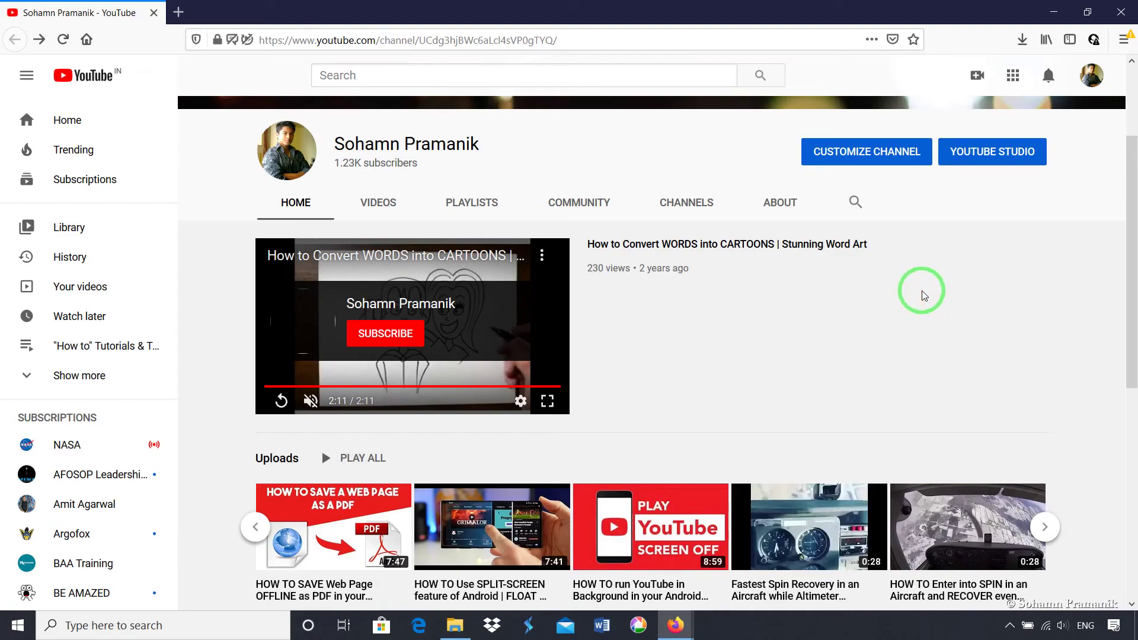
pyautogui.moveTo(924, 295)
pyautogui.mouseDown()
pyautogui.moveTo(1049, 208)
pyautogui.moveTo(762, 178)
pyautogui.mouseUp()
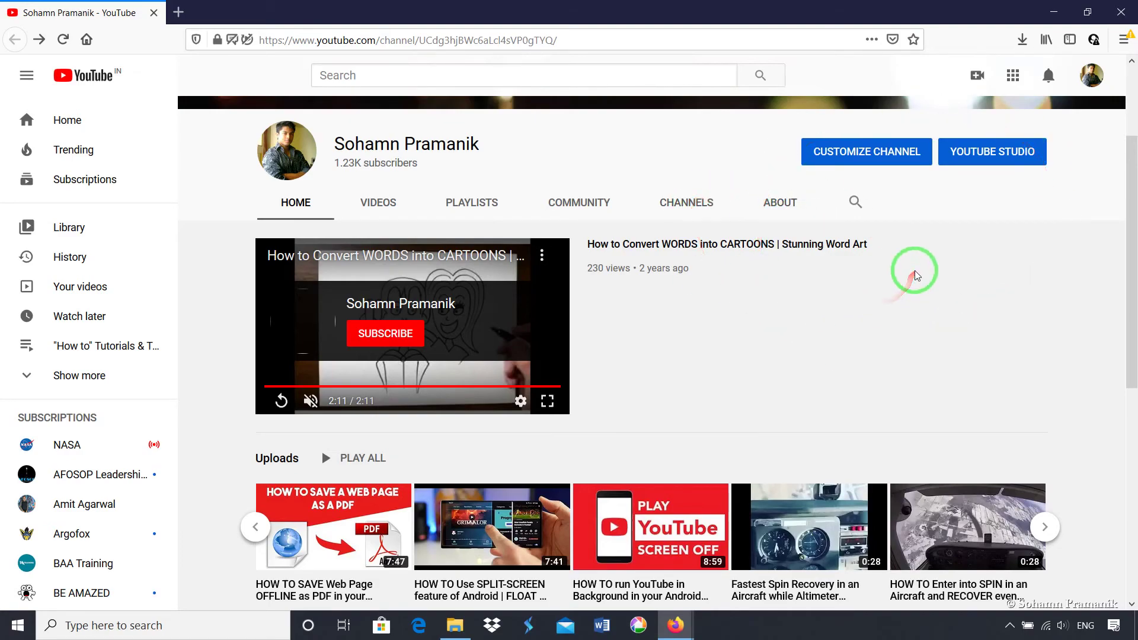
pyautogui.moveTo(915, 274)
pyautogui.mouseDown()
pyautogui.moveTo(741, 307)
pyautogui.moveTo(996, 343)
pyautogui.moveTo(476, 290)
pyautogui.moveTo(907, 297)
pyautogui.moveTo(739, 338)
pyautogui.moveTo(774, 353)
pyautogui.moveTo(1129, 235)
pyautogui.moveTo(1125, 382)
pyautogui.moveTo(846, 348)
pyautogui.moveTo(1125, 300)
pyautogui.moveTo(1117, 294)
pyautogui.mouseUp()
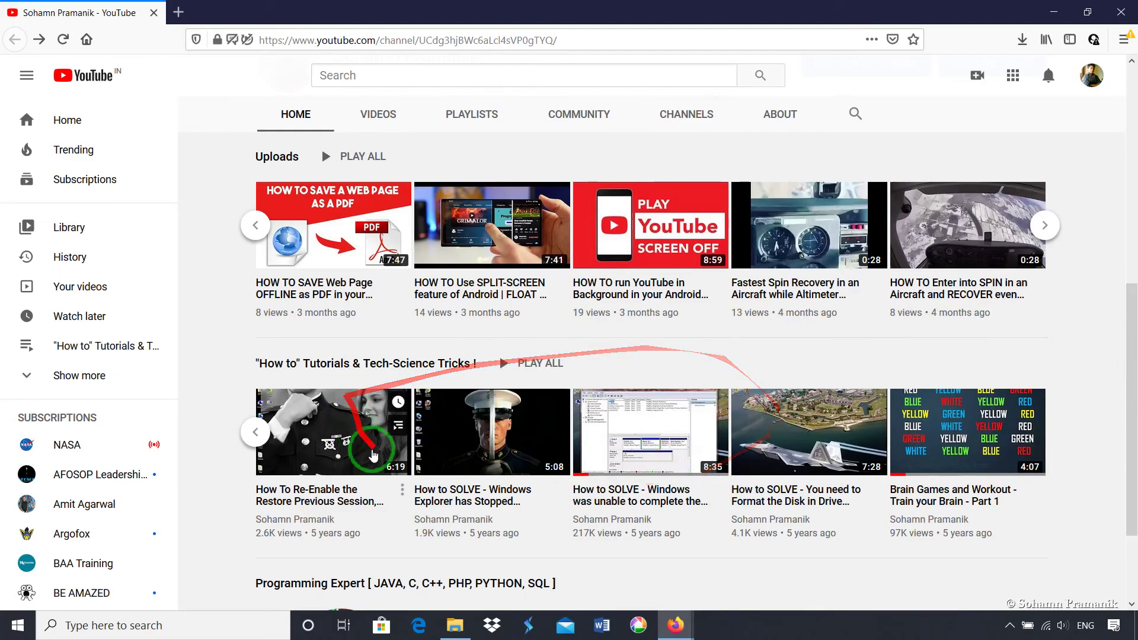
pyautogui.moveTo(1134, 406); pyautogui.dragTo(1133, 257)
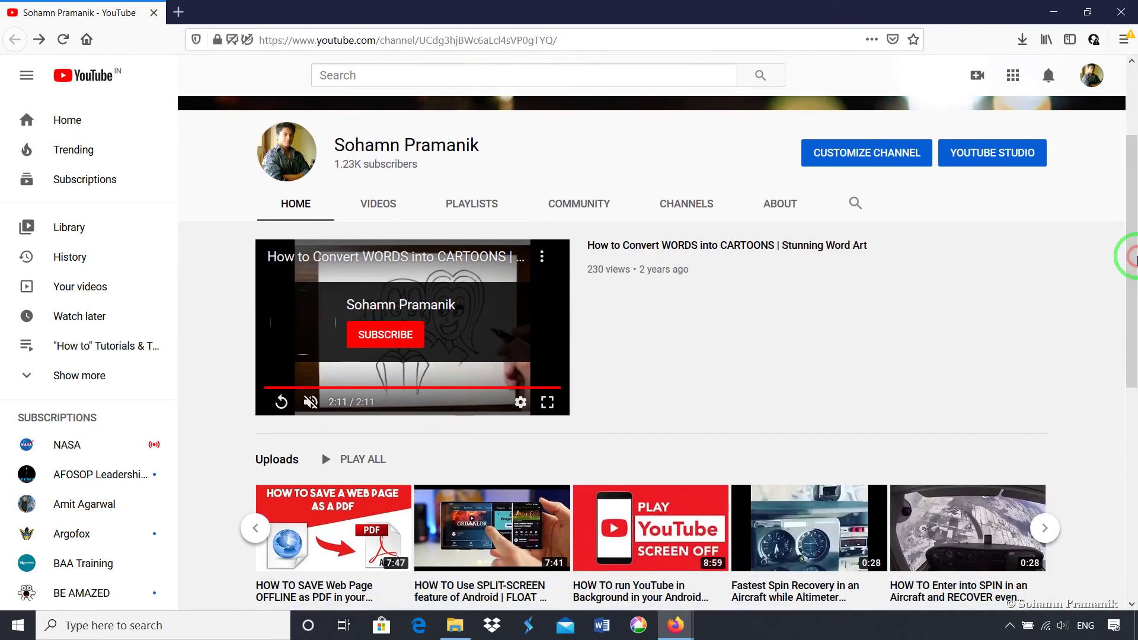